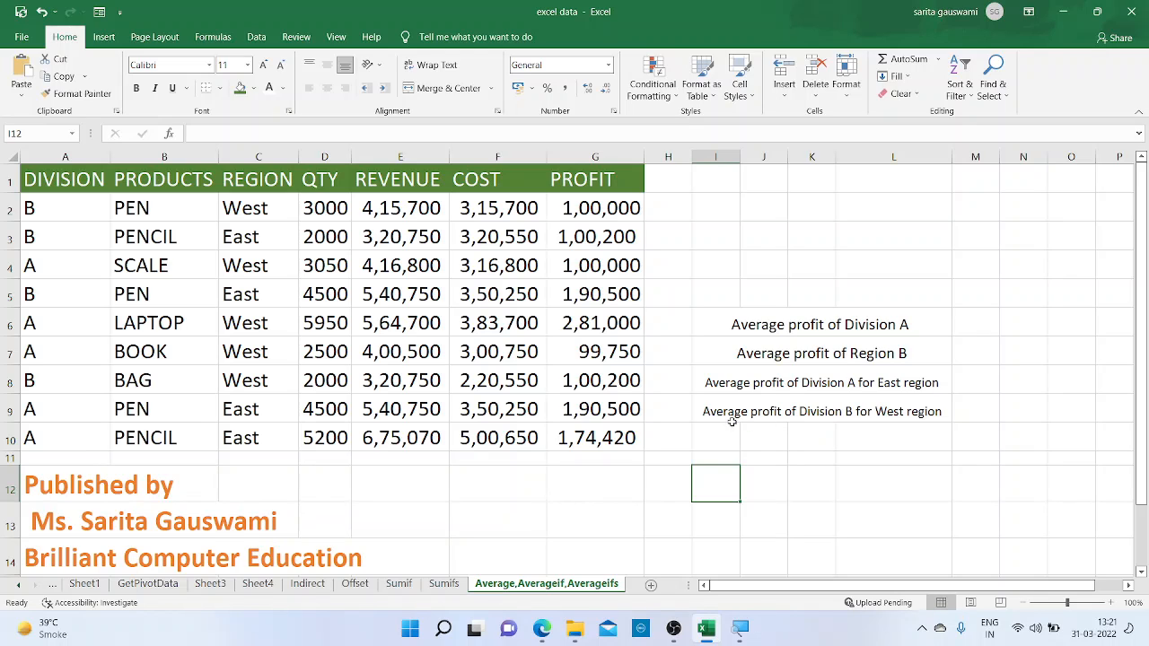
# Calculate the average of all profits in G2:G10 with an AVERAGE formula in cell G11
pyautogui.click(609, 458)
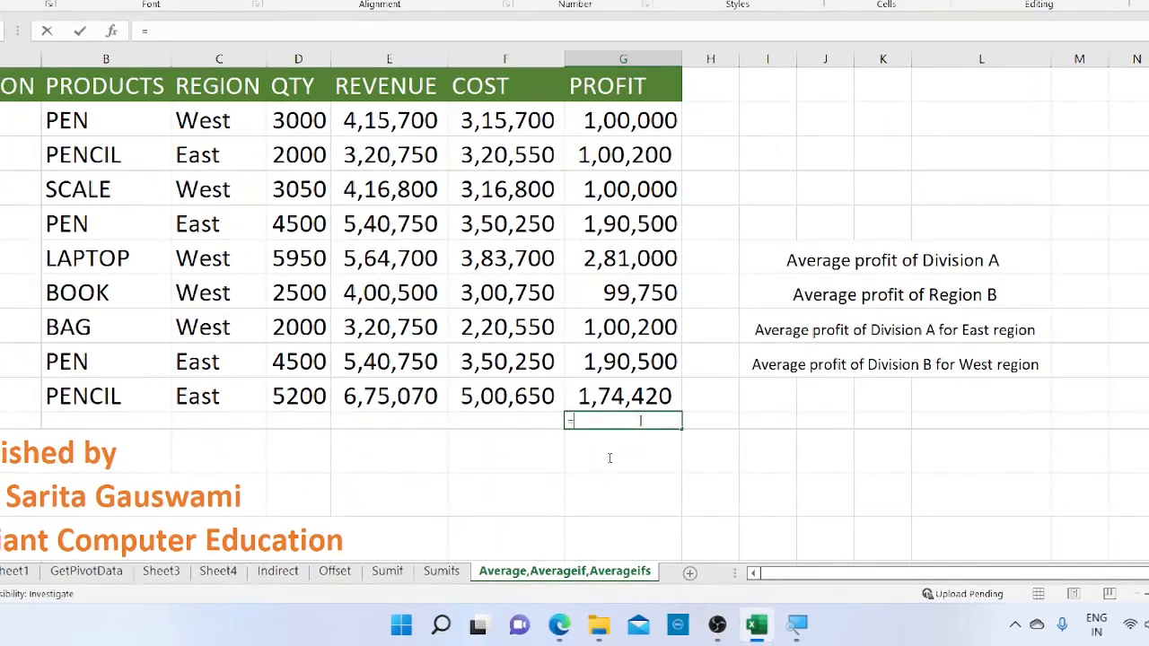
pyautogui.write('=ave')
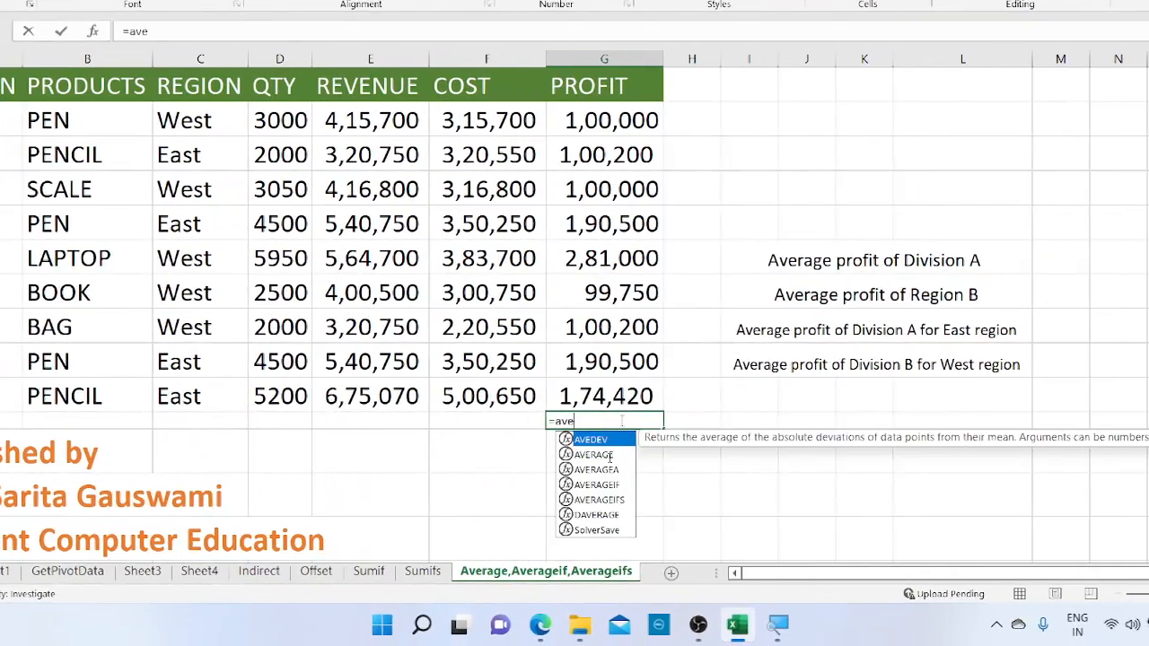
pyautogui.write('rage')
pyautogui.press('Tab')
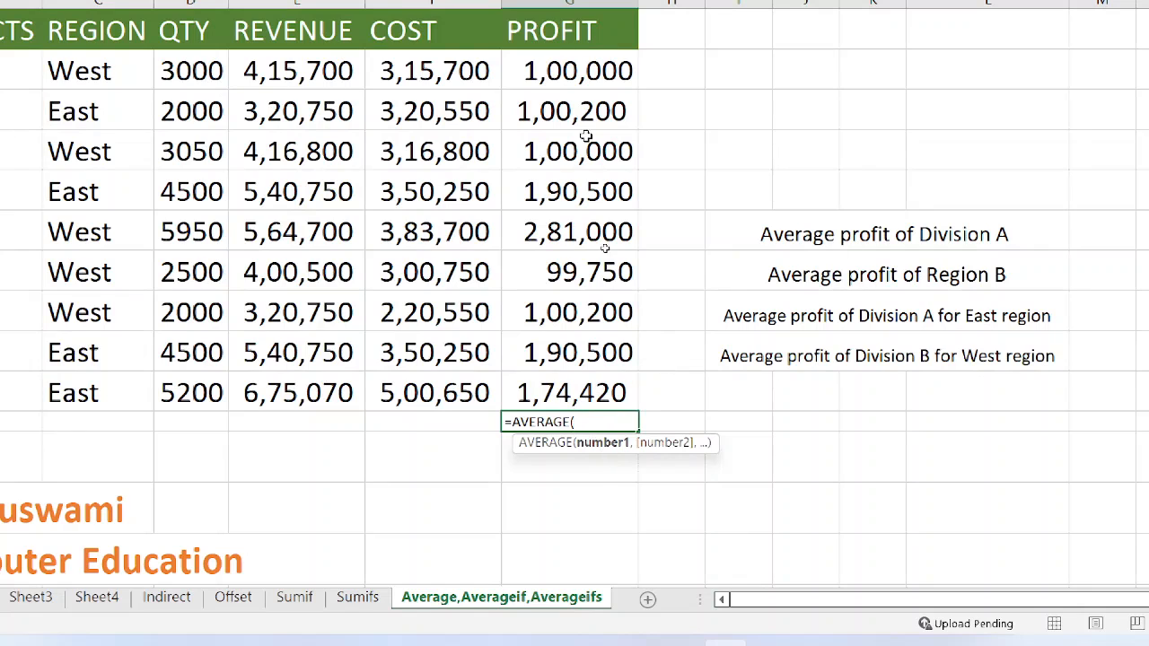
pyautogui.click(555, 72)
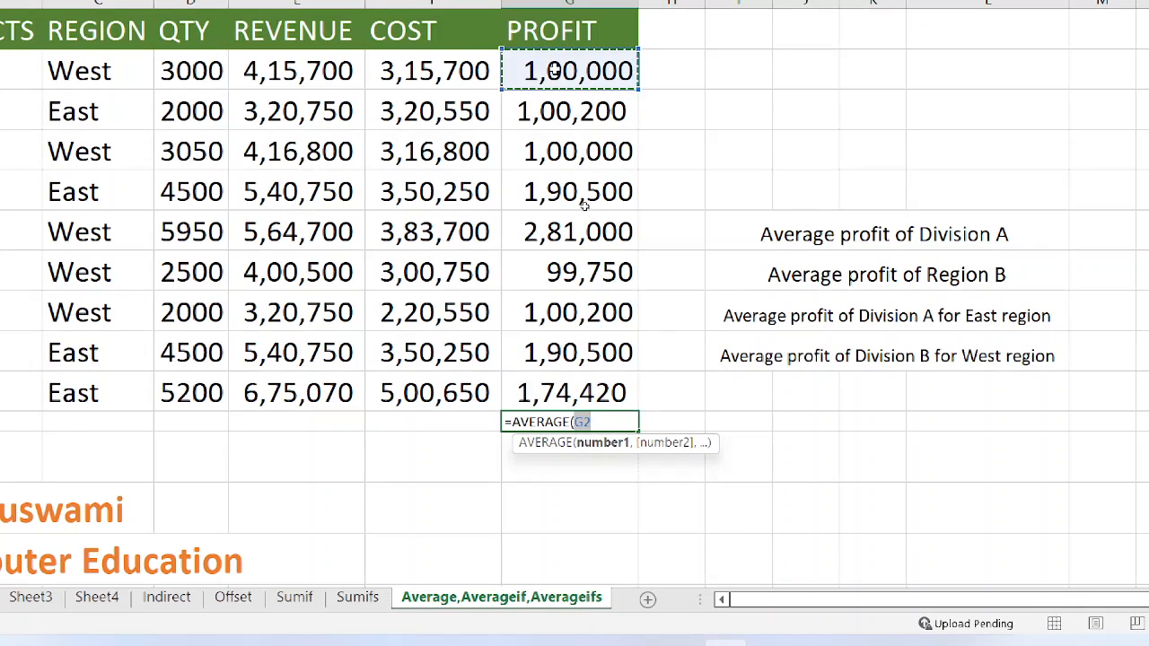
pyautogui.hotkey('shift', 'Down')
pyautogui.hotkey('shift', 'Down')
pyautogui.hotkey('shift', 'Down')
pyautogui.hotkey('shift', 'Down')
pyautogui.hotkey('shift', 'Down')
pyautogui.hotkey('shift', 'Down')
pyautogui.hotkey('shift', 'Down')
pyautogui.hotkey('shift', 'Down')
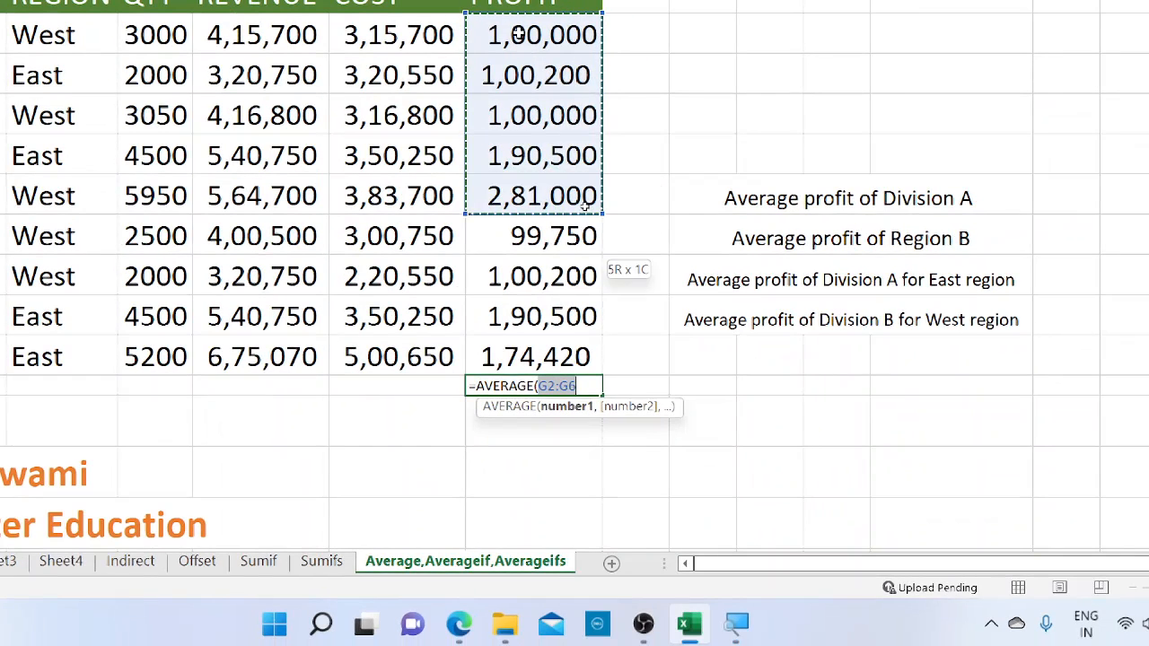
pyautogui.write(')')
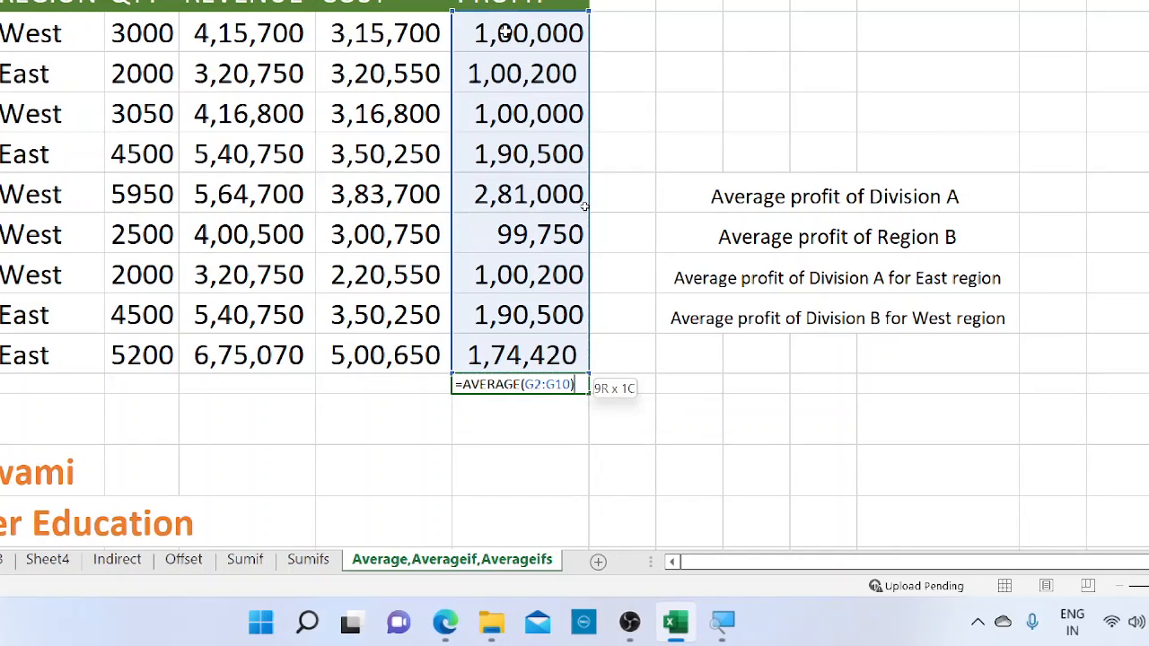
pyautogui.press('Return')
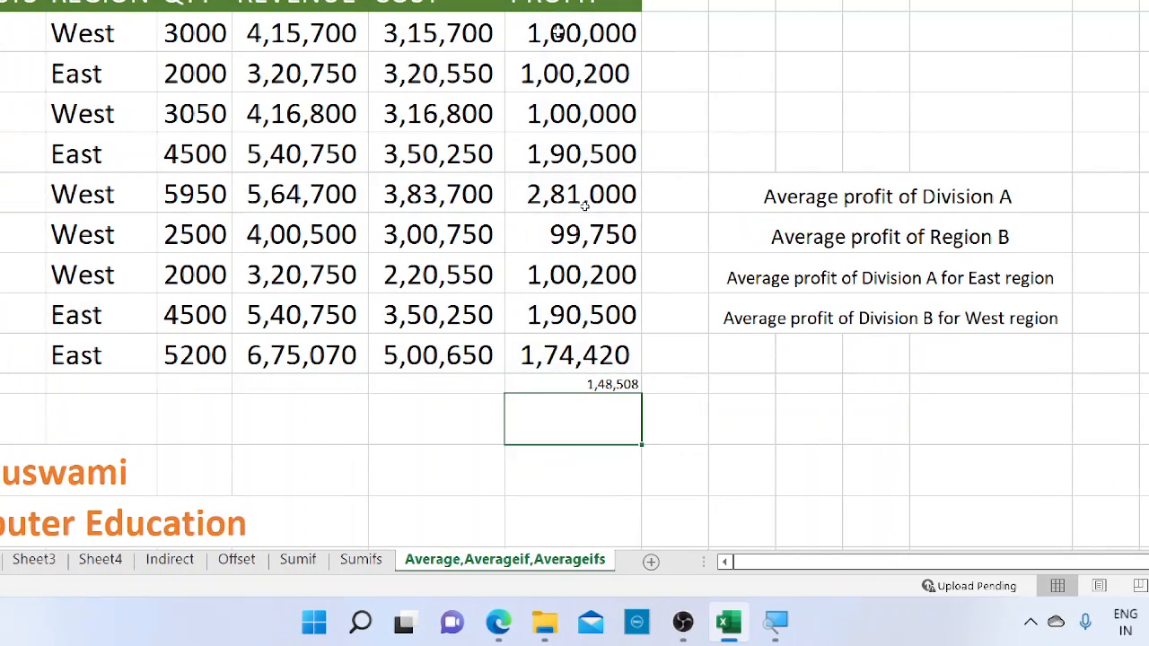
pyautogui.press('super')
pyautogui.click(1066, 445)
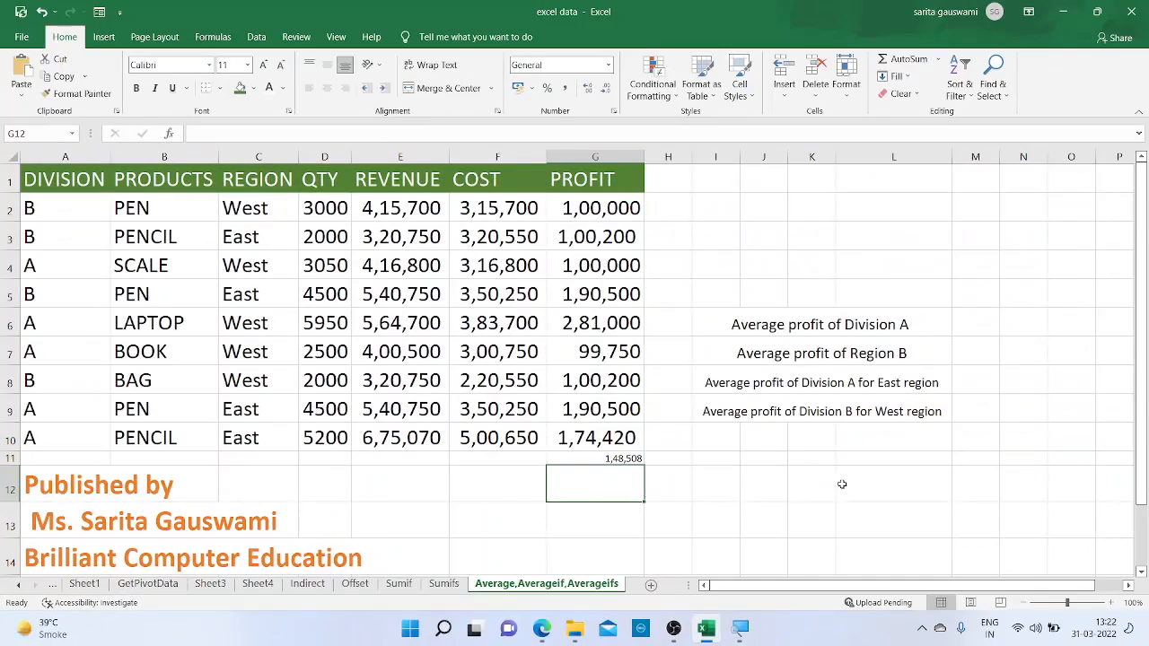
pyautogui.click(589, 458)
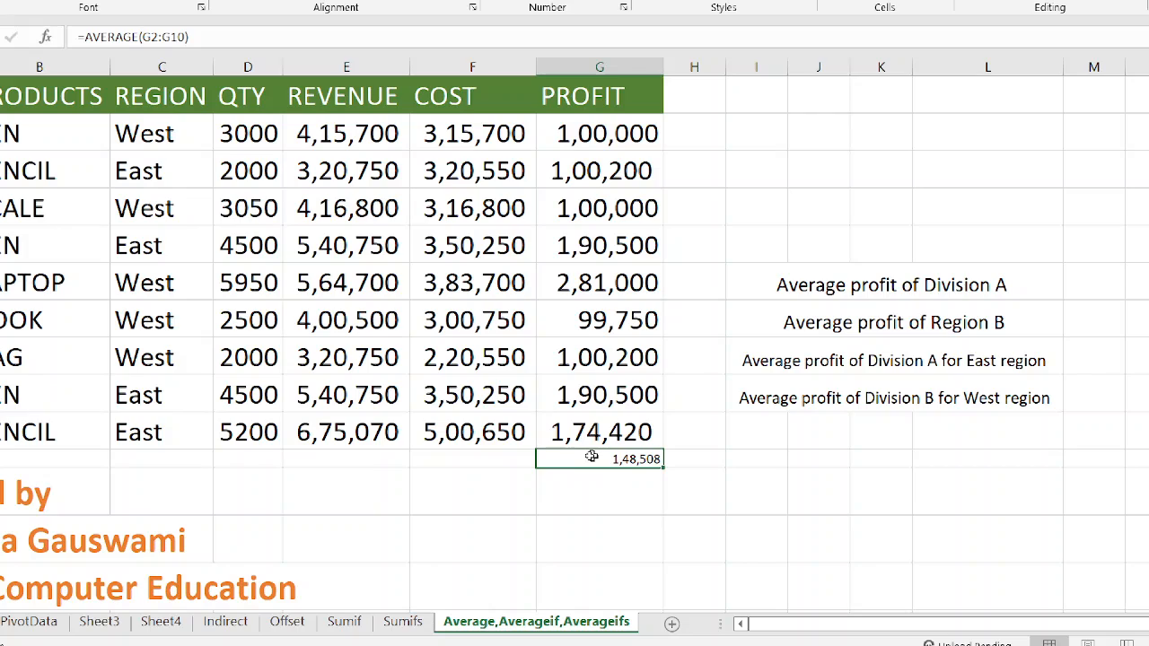
pyautogui.click(813, 499)
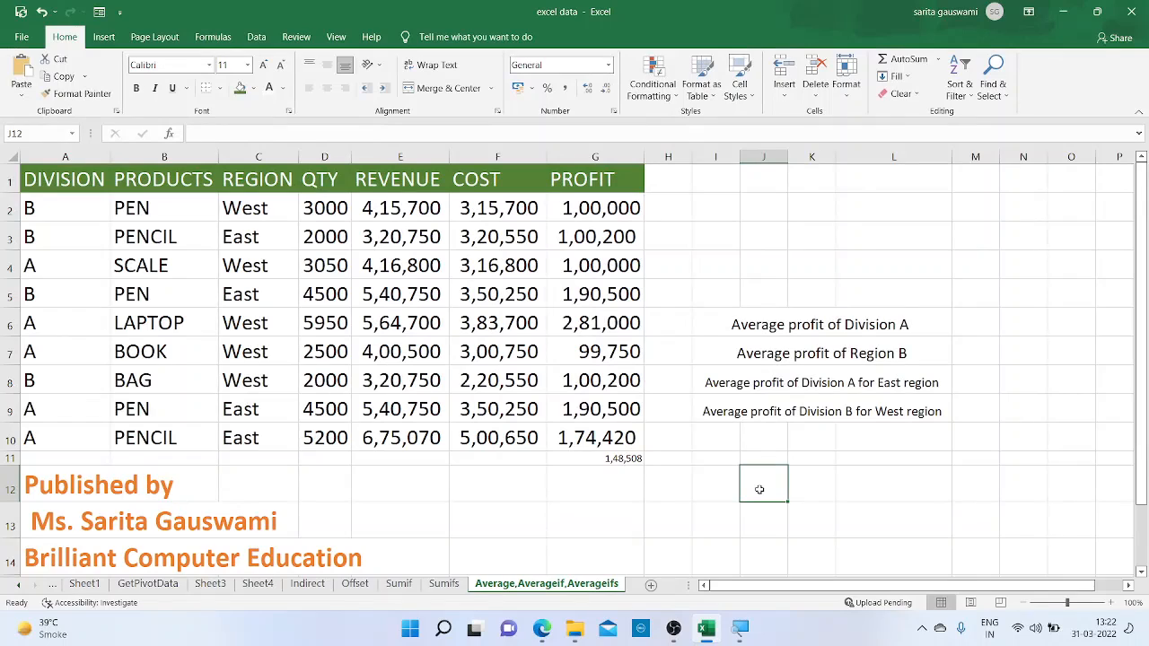
pyautogui.click(983, 332)
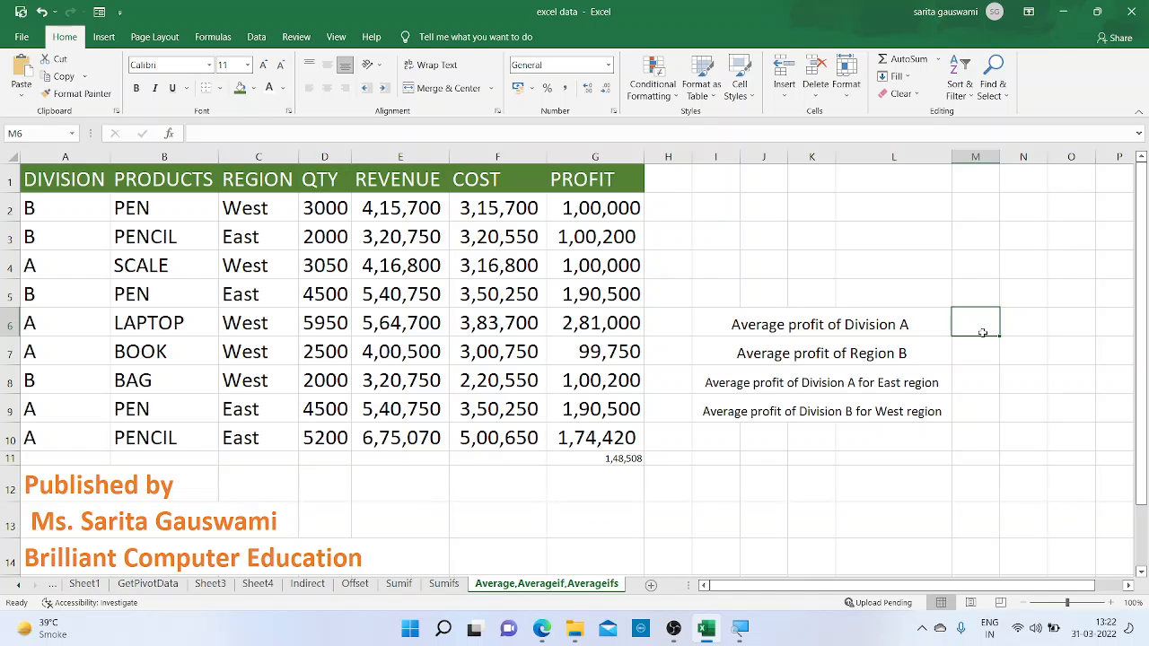
pyautogui.press('super')
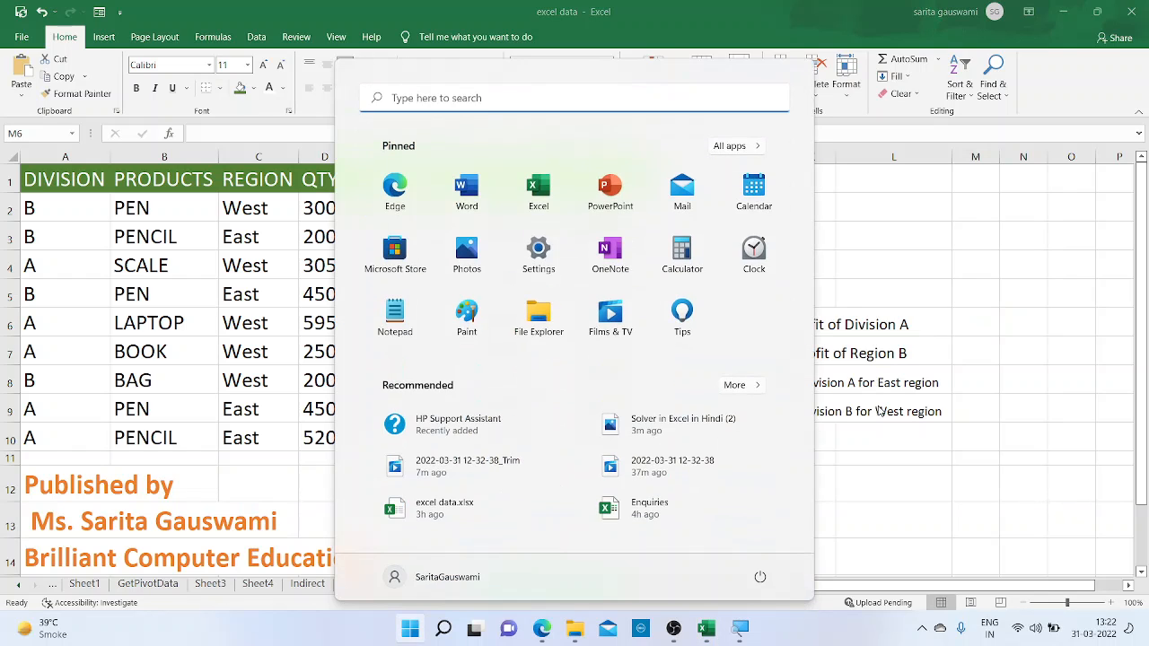
# Begin an AVERAGEIF formula in cell M6 for Division A, using the Division column A2:A10 as the range
pyautogui.click(968, 313)
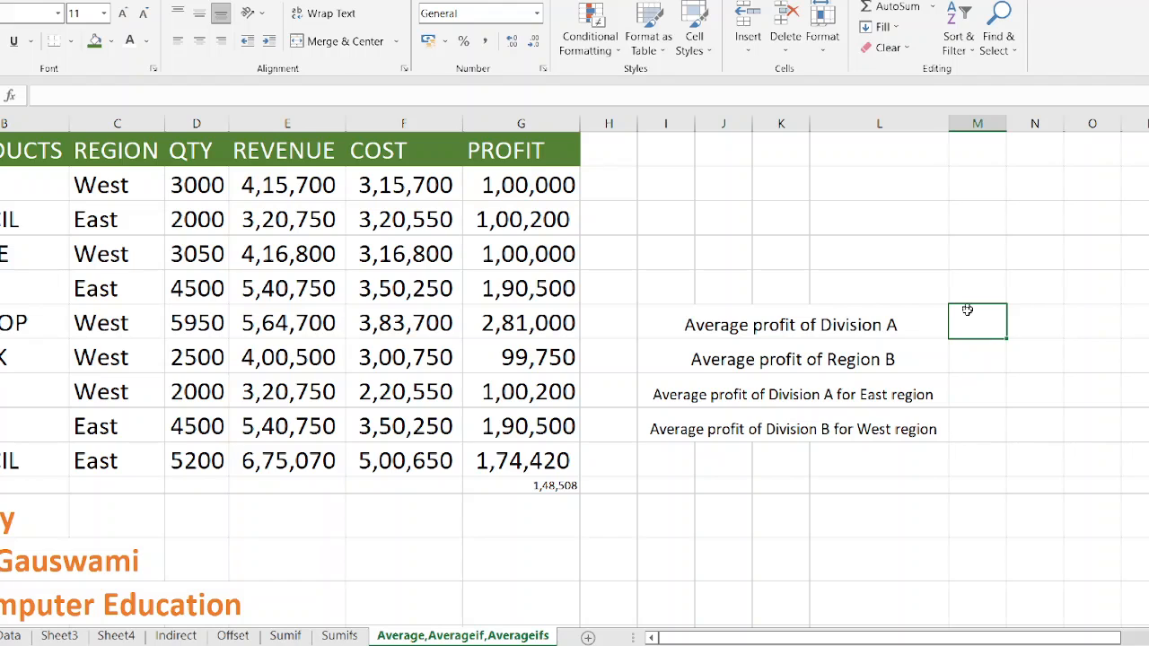
pyautogui.write('=')
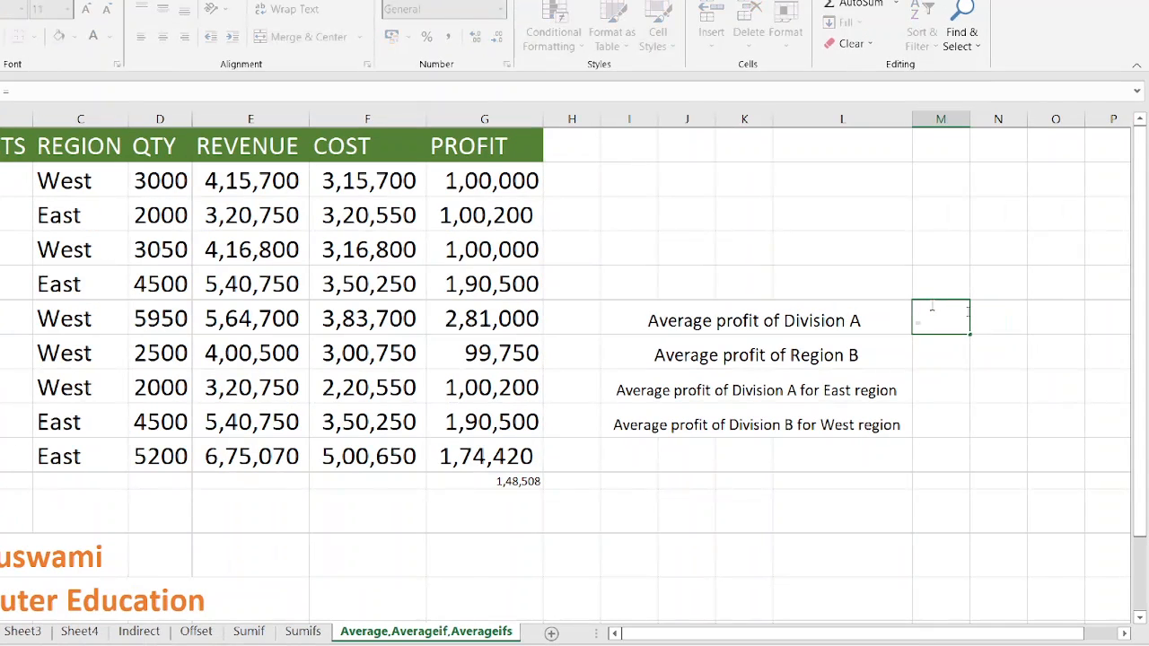
pyautogui.write('avera')
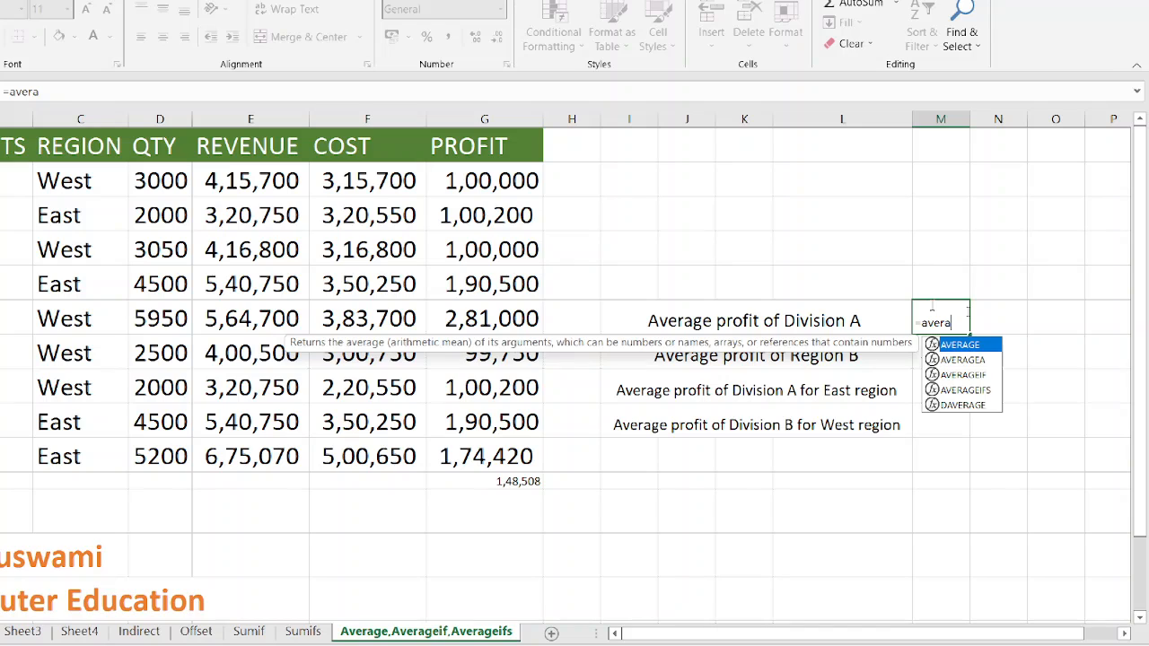
pyautogui.write('geif')
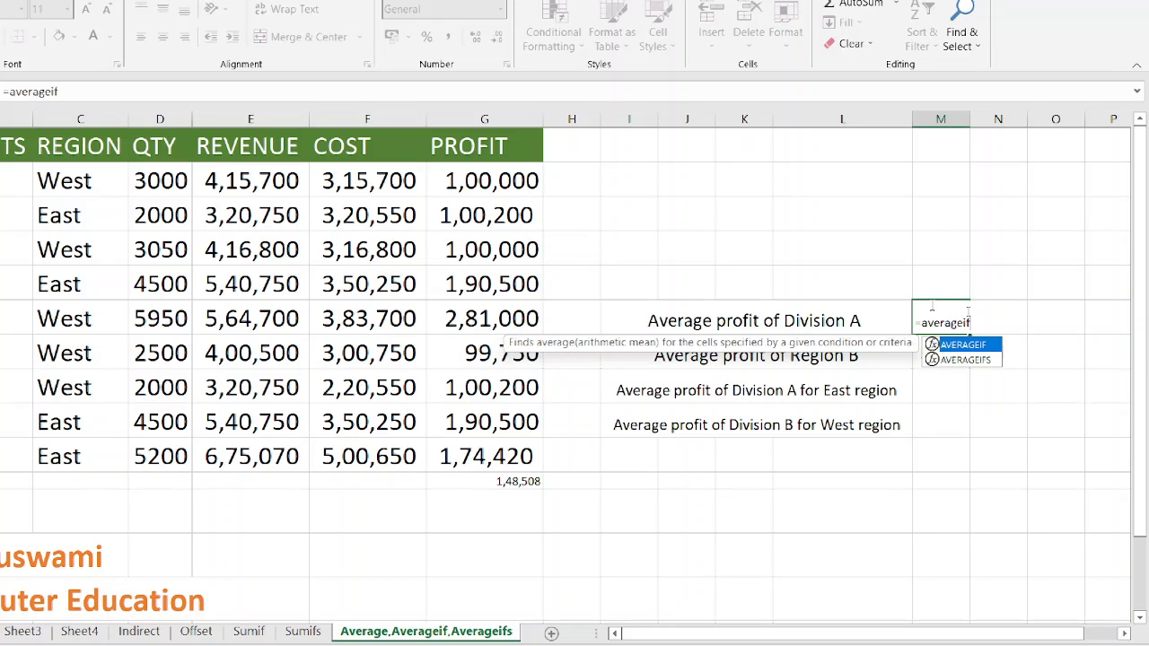
pyautogui.press('Tab')
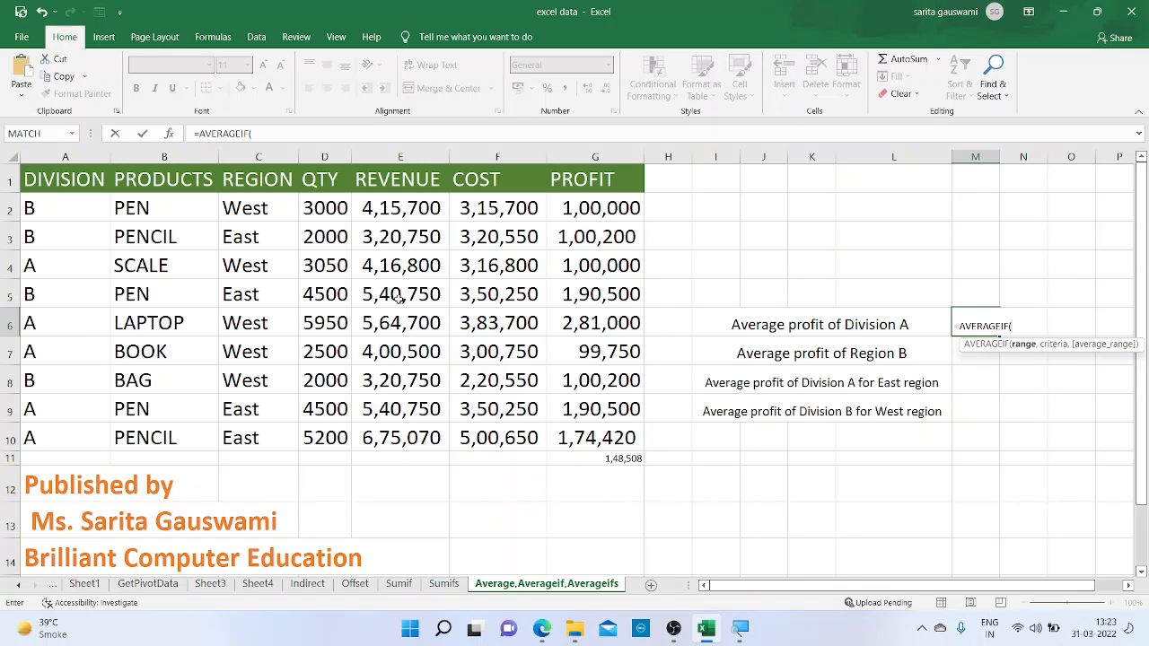
pyautogui.click(133, 206)
pyautogui.moveTo(100, 212); pyautogui.dragTo(93, 213)
pyautogui.hotkey('shift', 'Down')
pyautogui.hotkey('shift', 'Down')
pyautogui.hotkey('shift', 'Down')
pyautogui.hotkey('shift', 'Down')
pyautogui.hotkey('shift', 'Down')
pyautogui.hotkey('shift', 'Down')
pyautogui.hotkey('shift', 'Down')
pyautogui.hotkey('shift', 'Down')
pyautogui.hotkey('shift', 'Down')
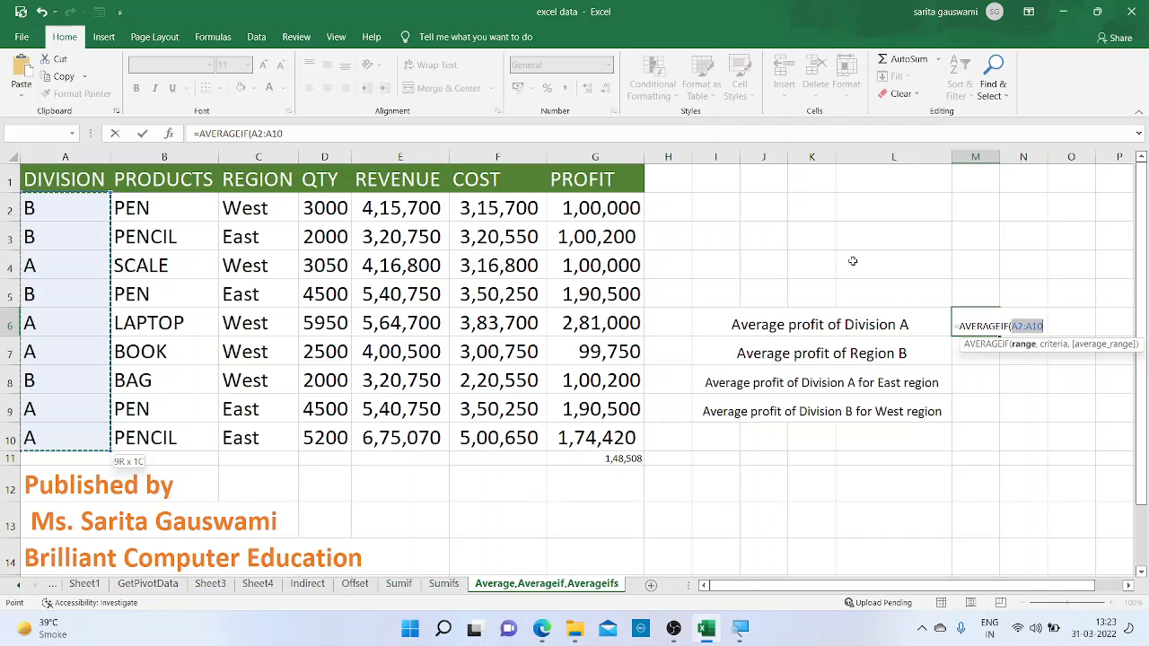
# Complete the AVERAGEIF formula in M6 with the criterion "A" and the average range G2:G10
pyautogui.click(1047, 326)
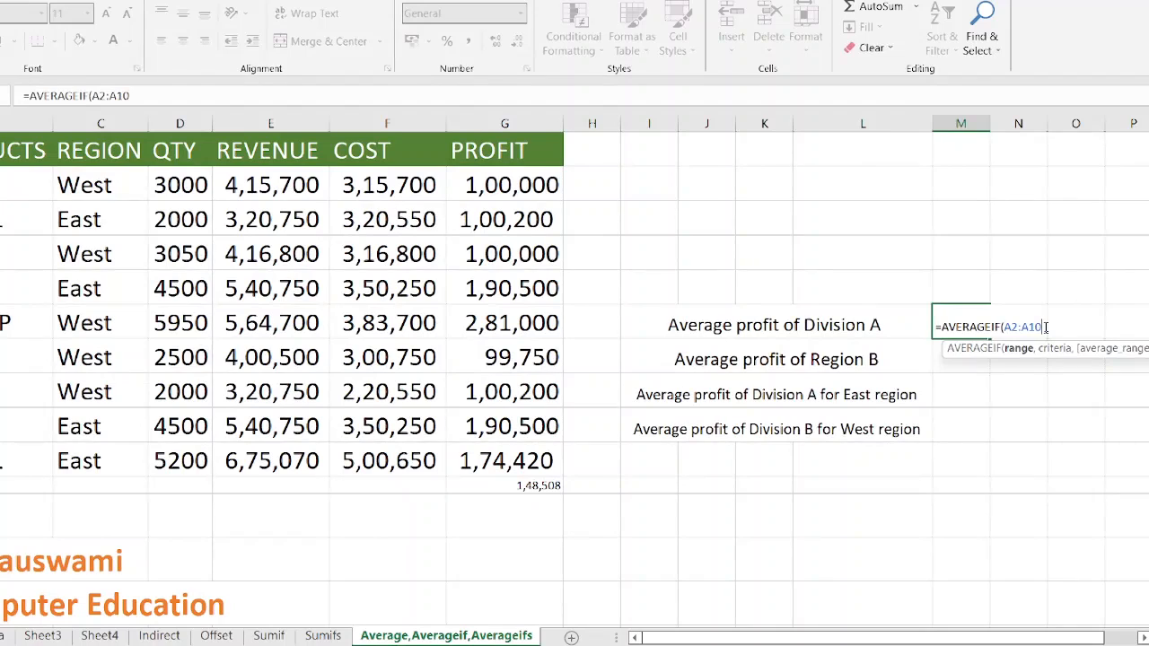
pyautogui.write(',')
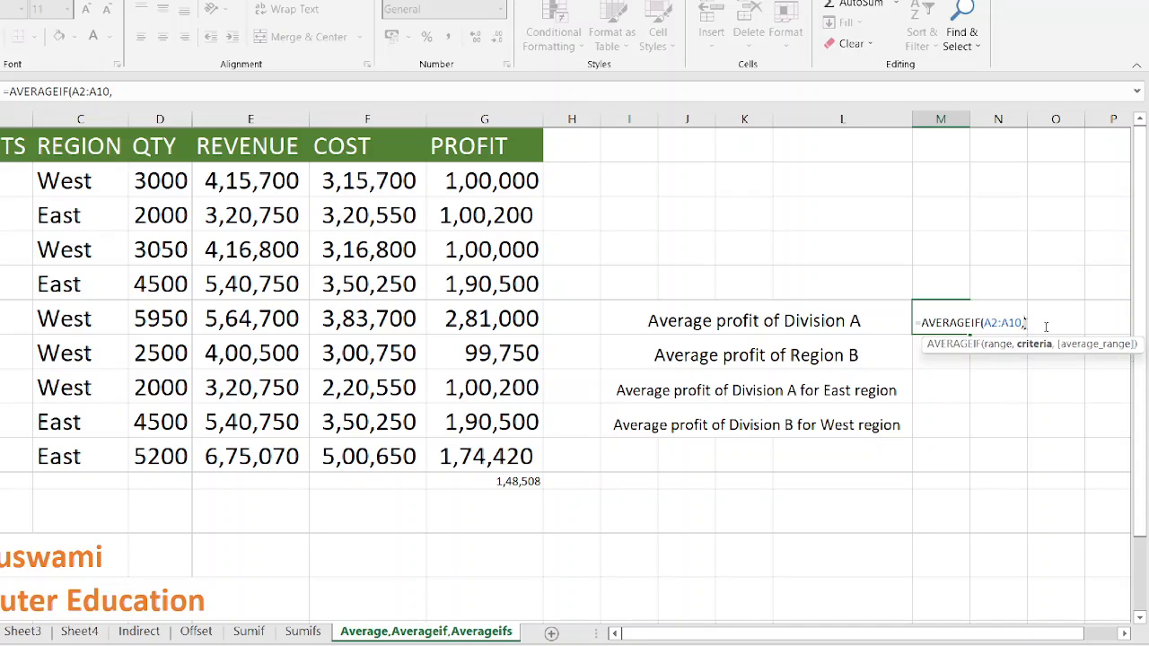
pyautogui.write('"A"')
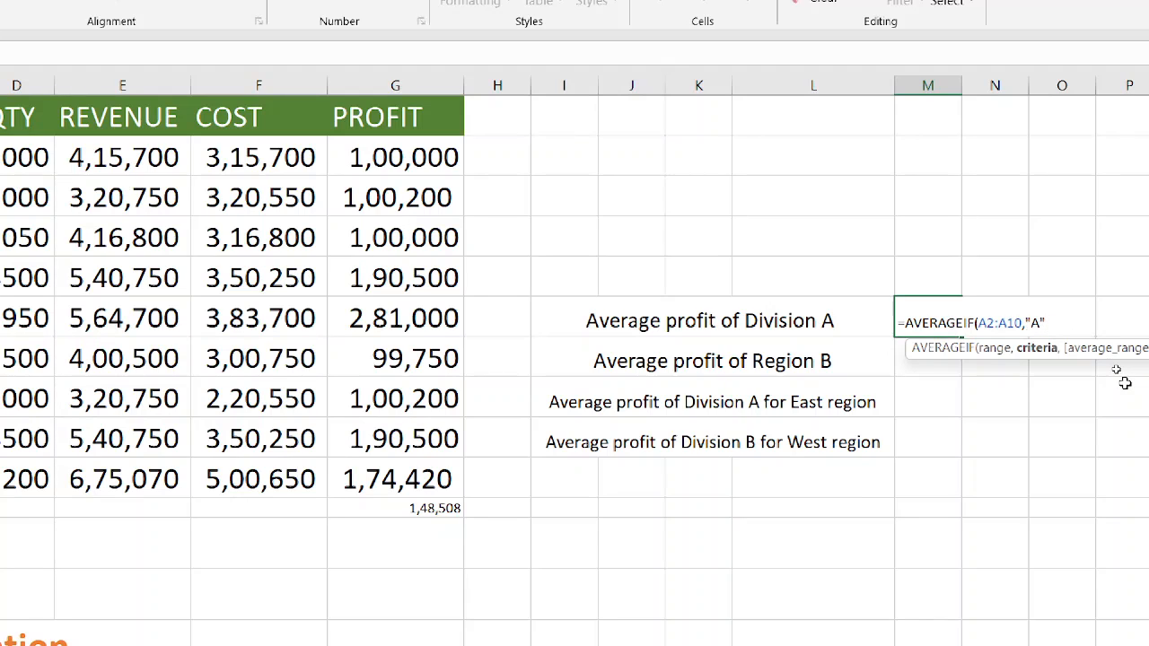
pyautogui.write(',')
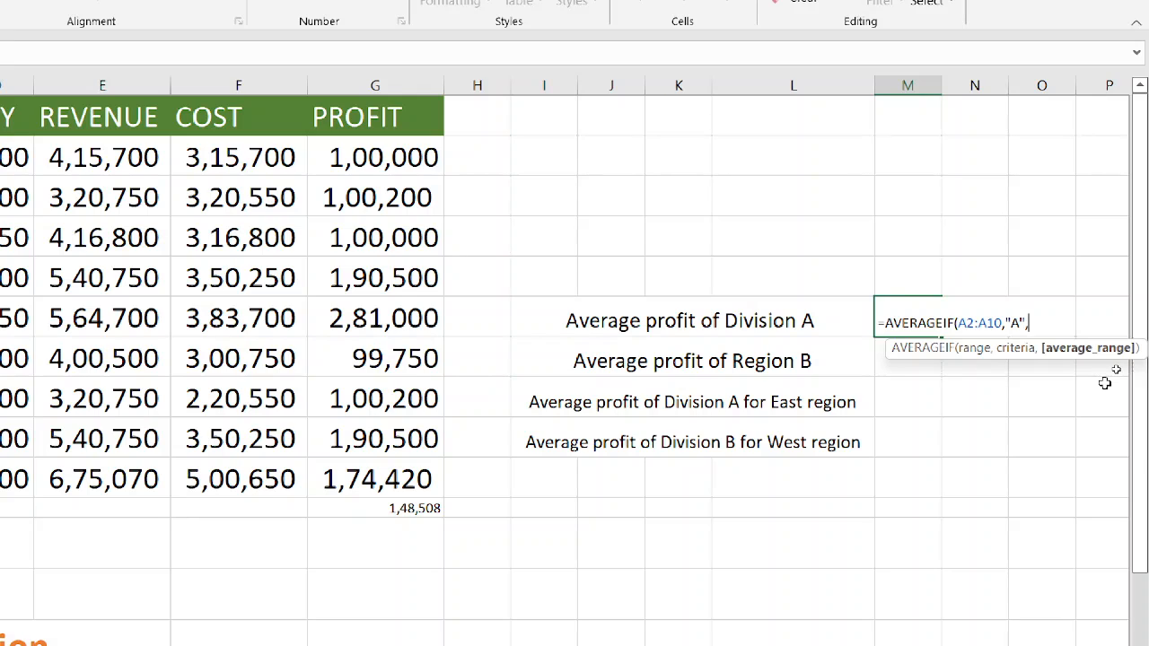
pyautogui.click(396, 158)
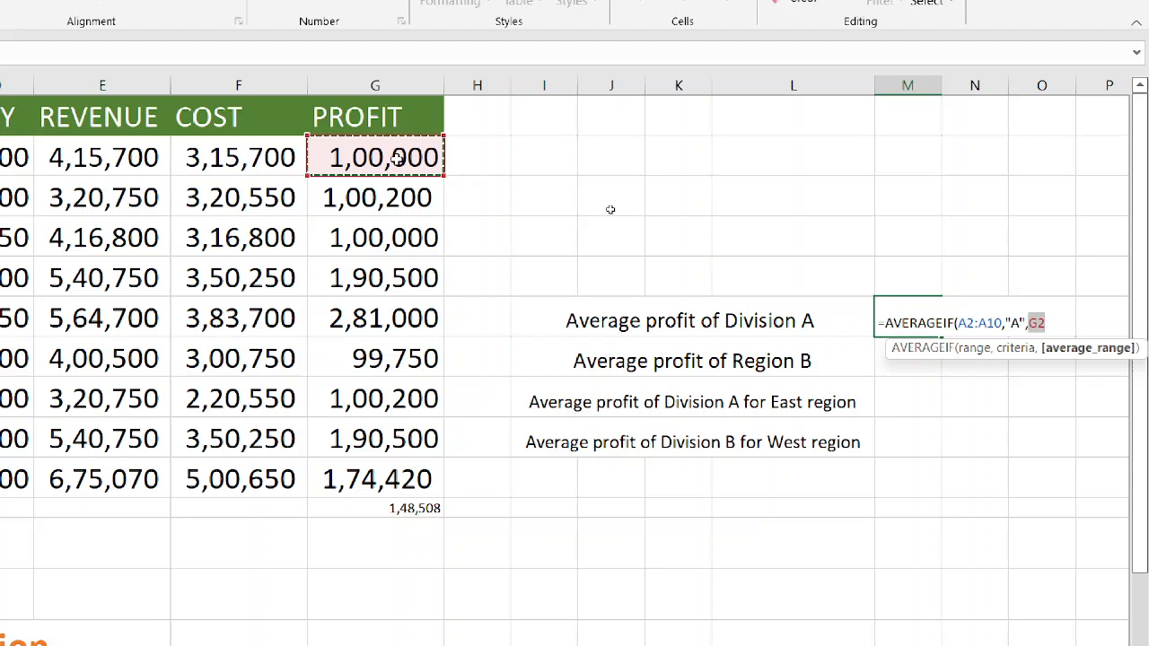
pyautogui.moveTo(396, 158); pyautogui.dragTo(395, 479)
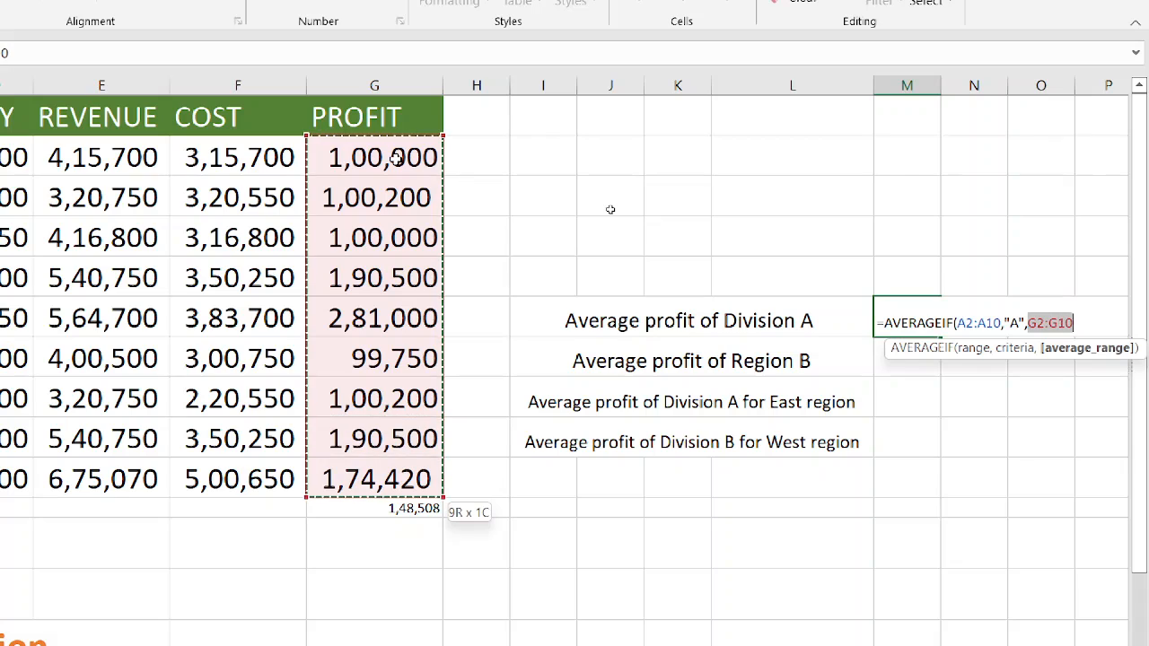
pyautogui.write(')')
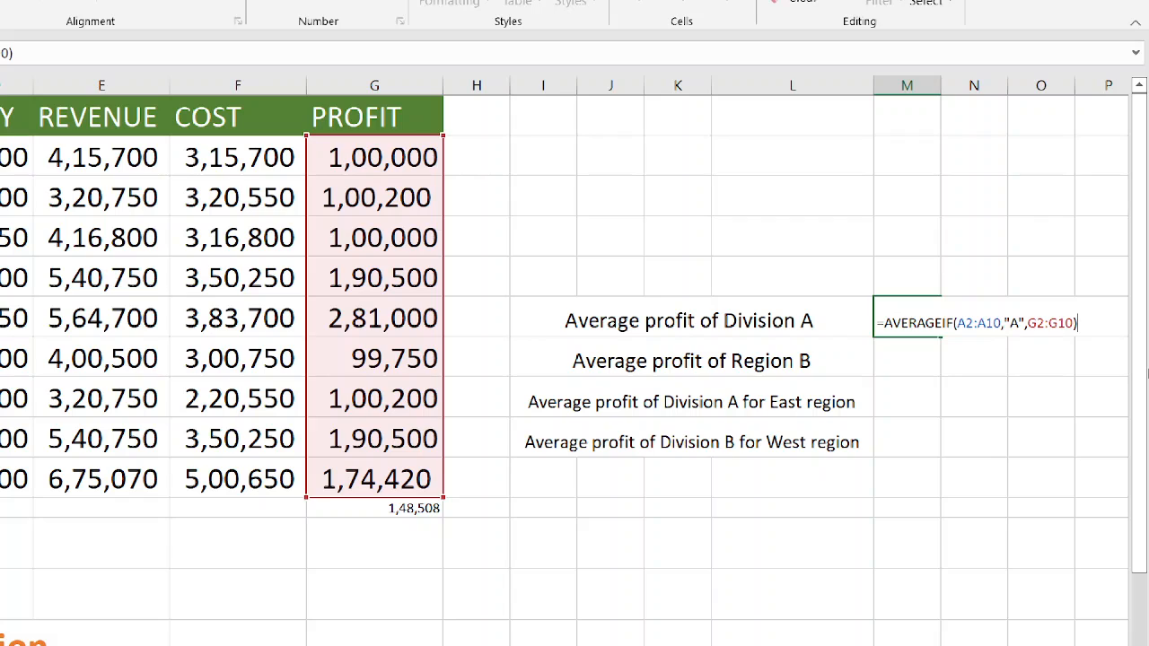
pyautogui.press('Return')
pyautogui.press('Up')
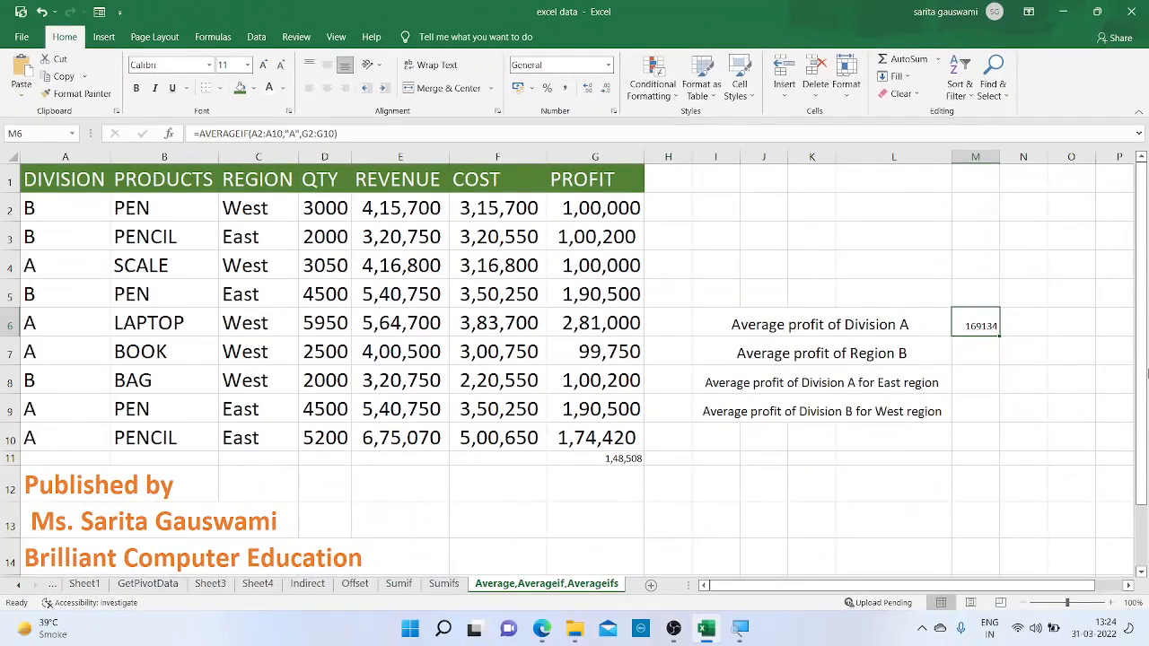
# Change the label in I7 to "Average profit of Region West"
pyautogui.click(988, 348)
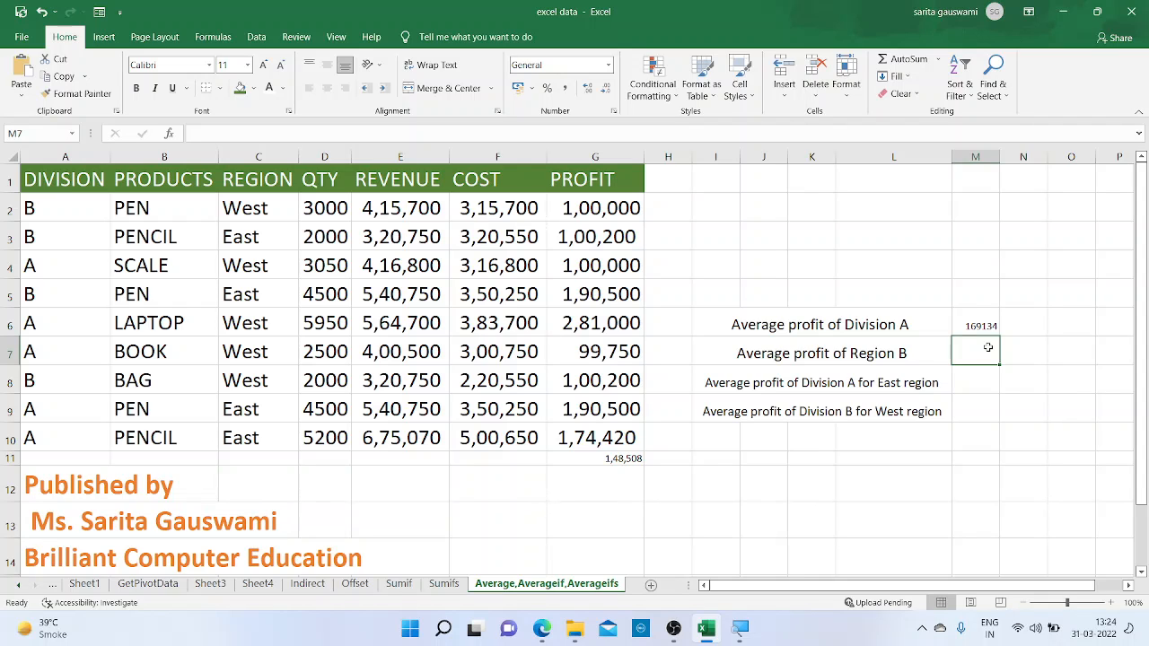
pyautogui.doubleClick(920, 358)
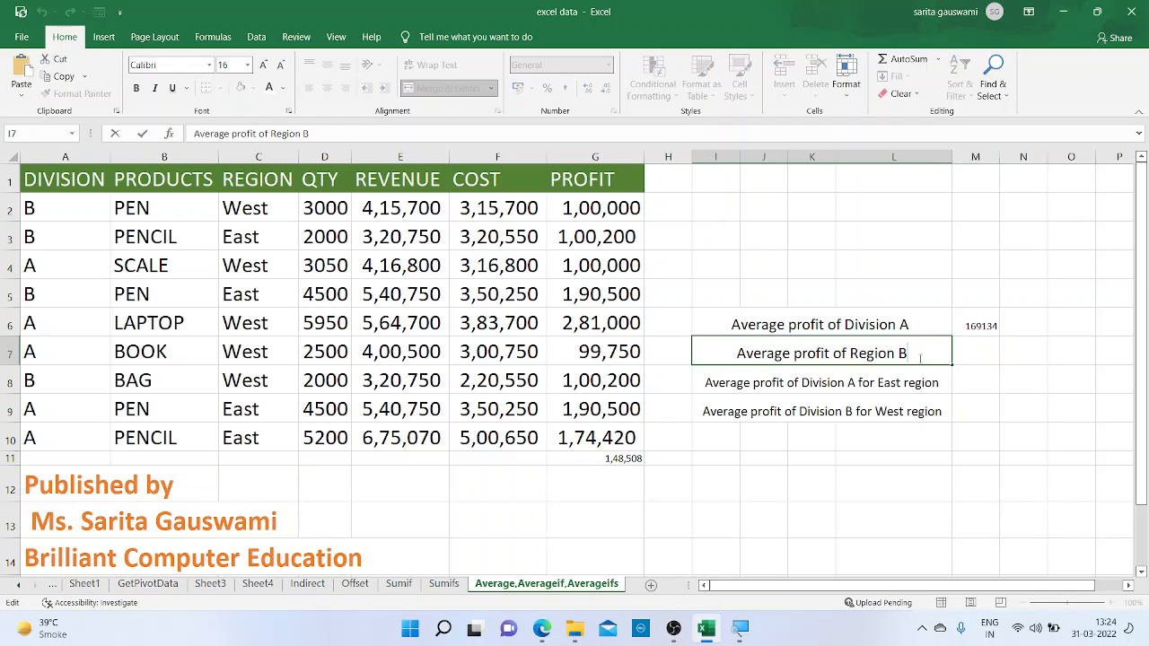
pyautogui.press('BackSpace')
pyautogui.write('West')
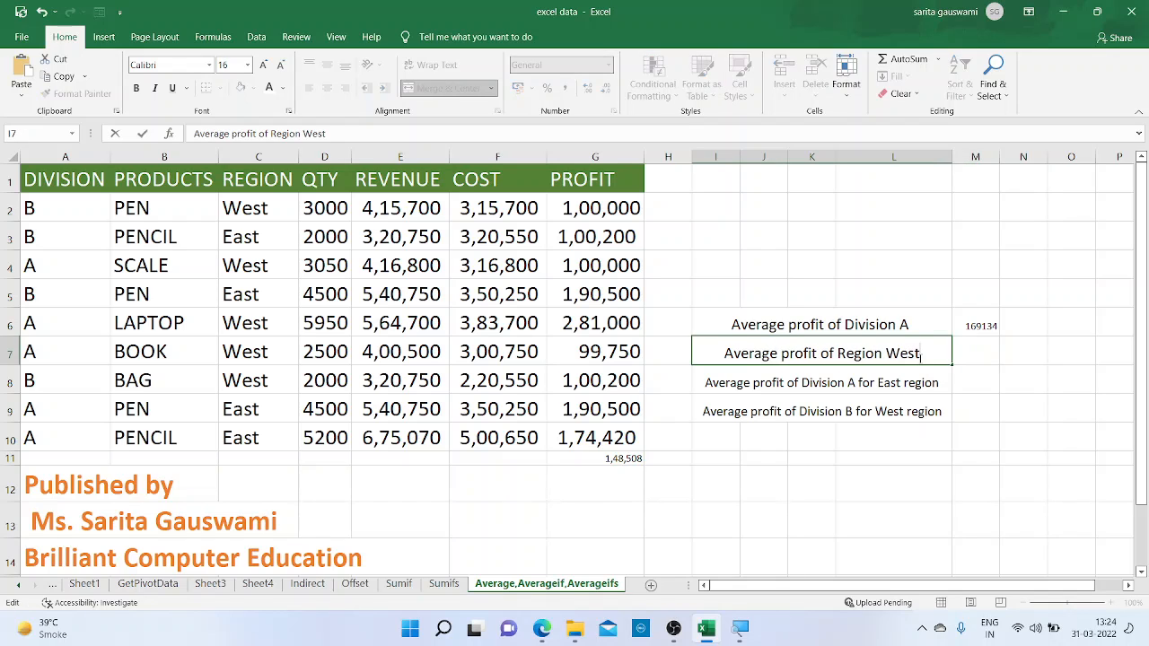
pyautogui.press('Return')
# Start a SUMIF formula in cell M7 for the Region West profit
pyautogui.click(969, 350)
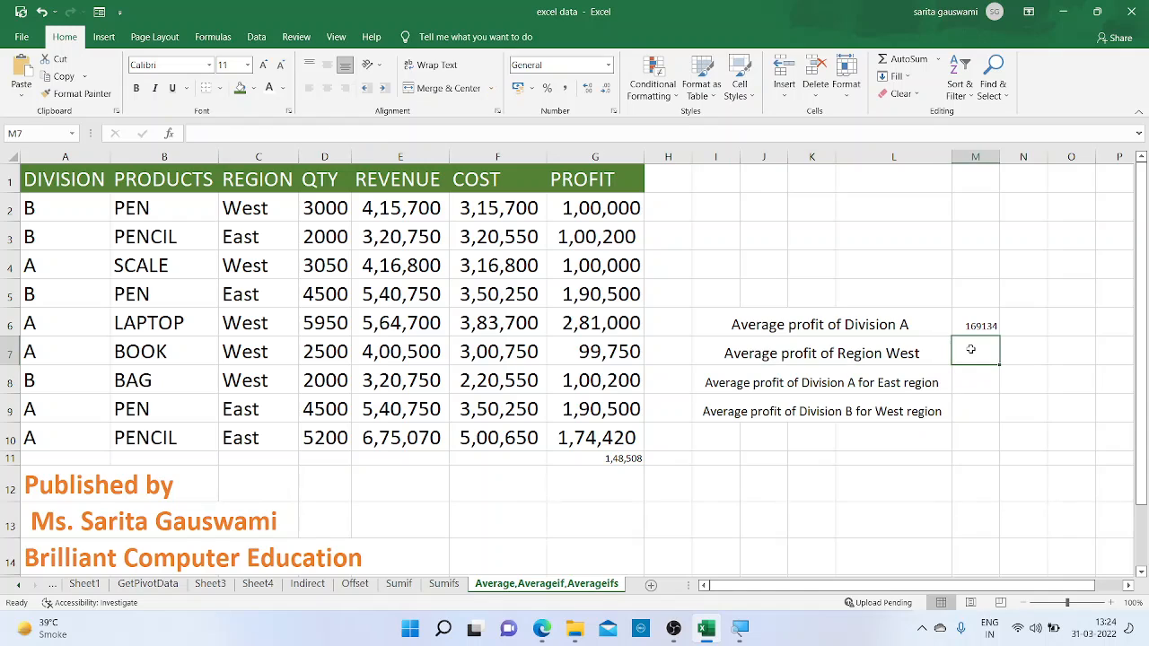
pyautogui.write('=si')
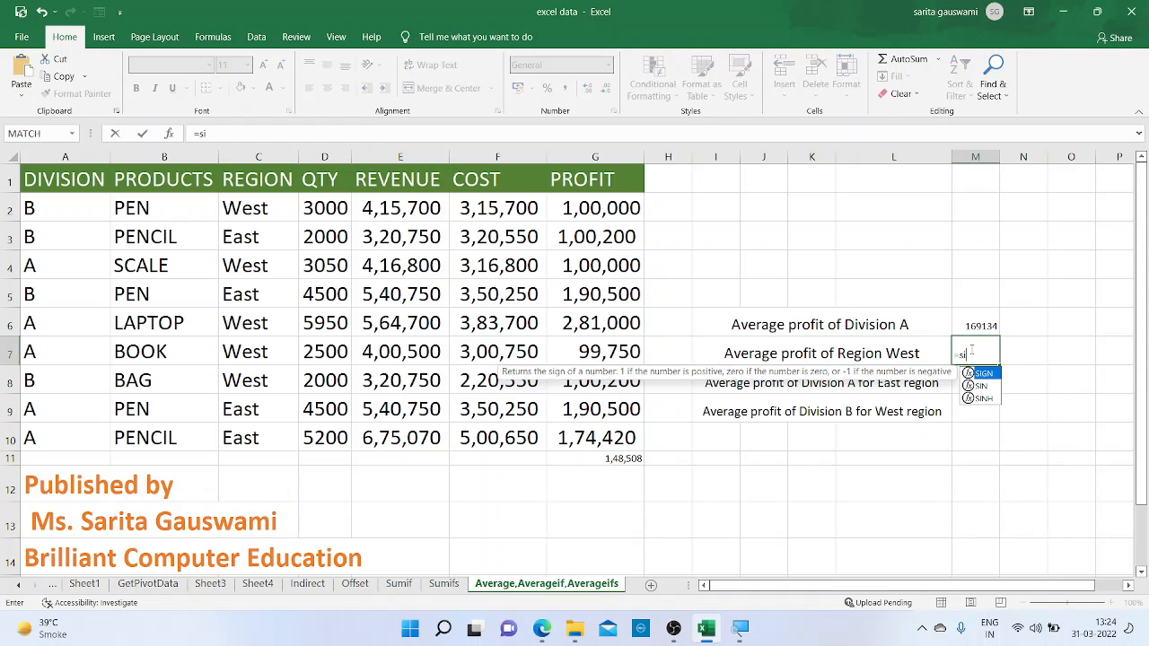
pyautogui.press('BackSpace')
pyautogui.write('um')
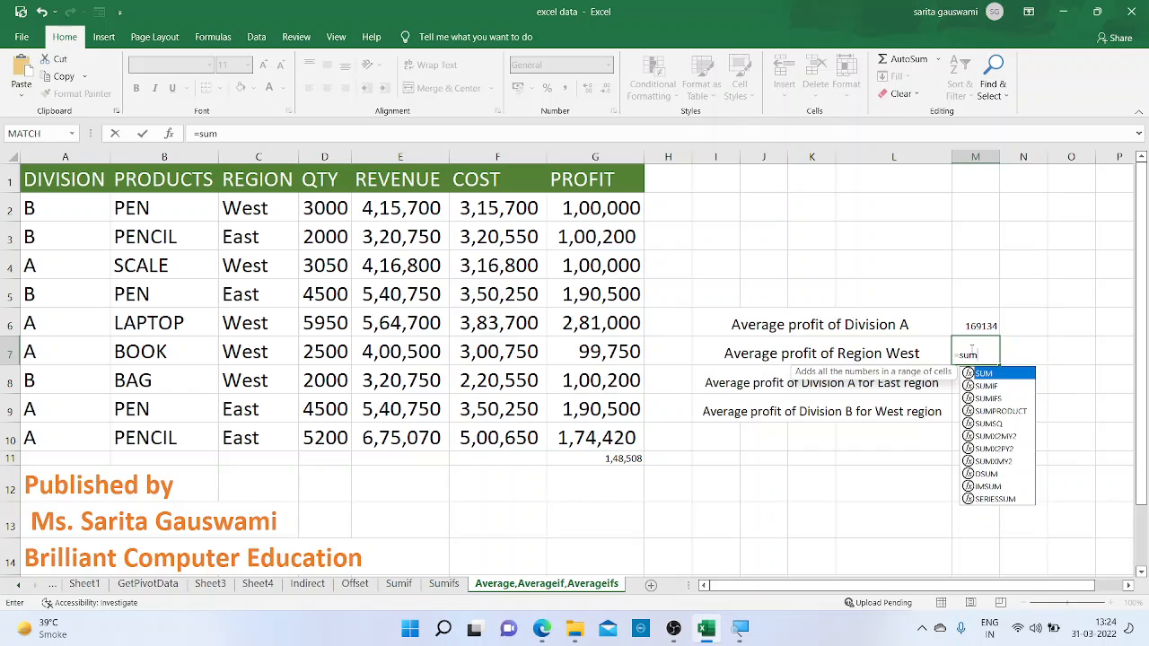
pyautogui.write('if')
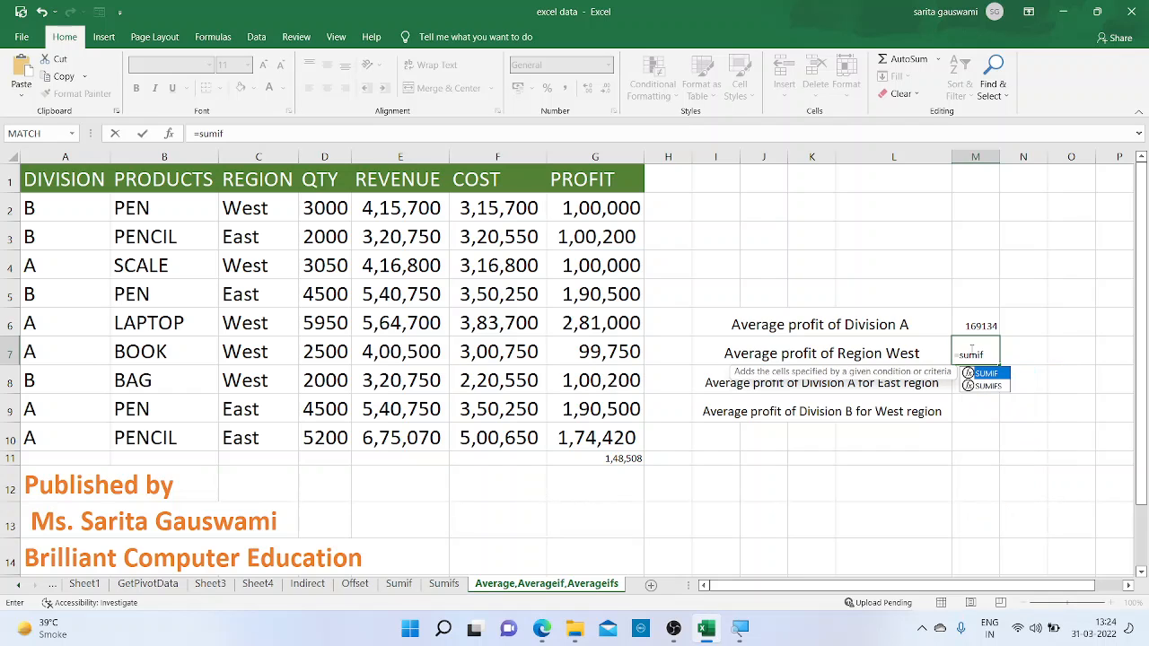
pyautogui.hotkey('ctrl', '1')
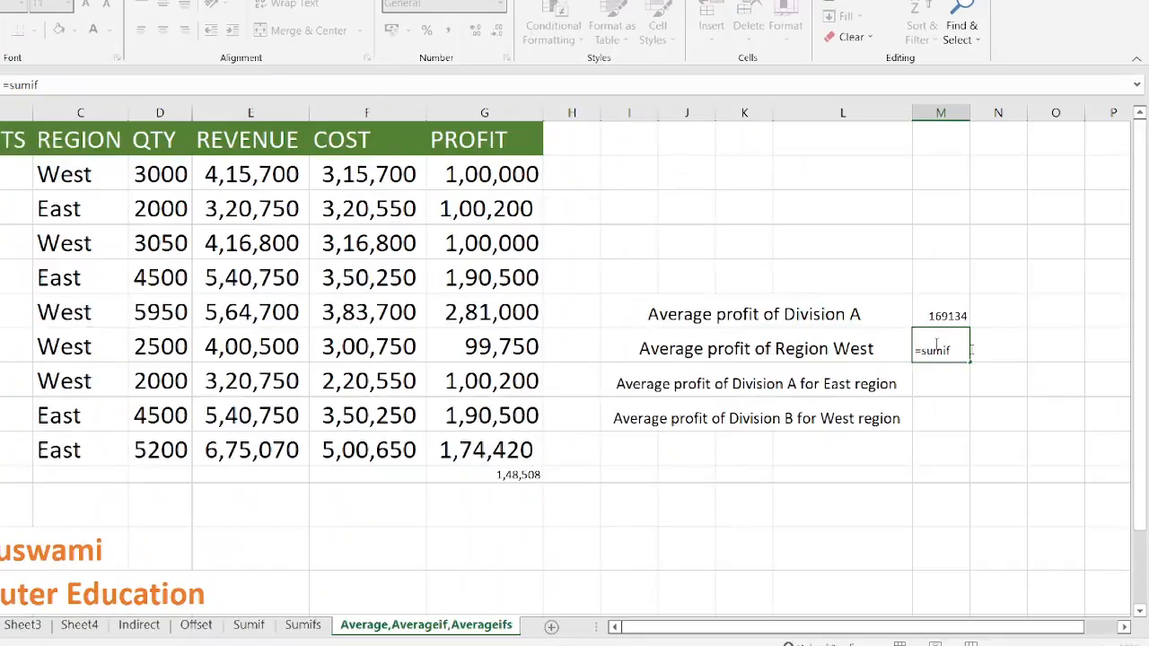
pyautogui.write('(')
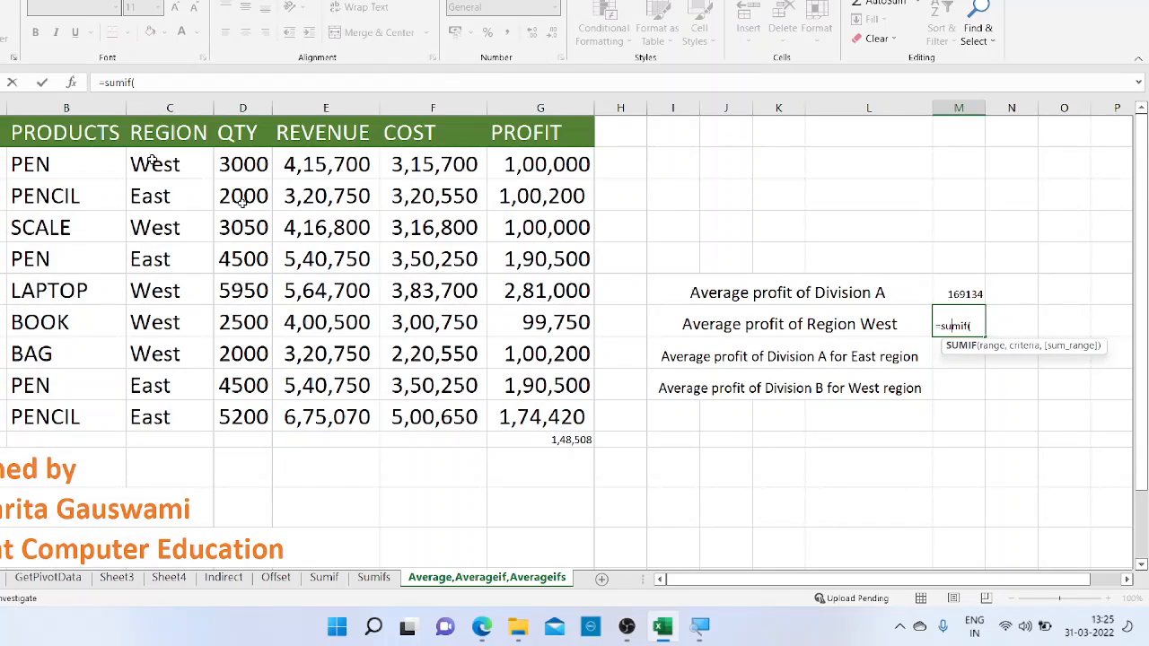
pyautogui.press('Return')
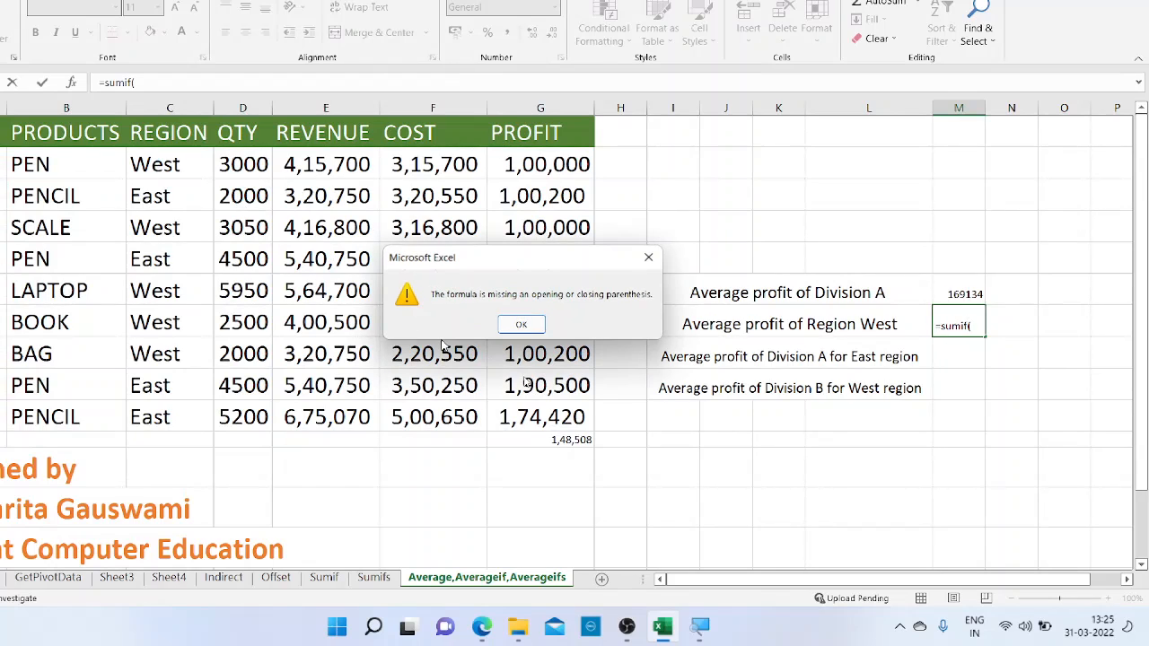
pyautogui.click(520, 324)
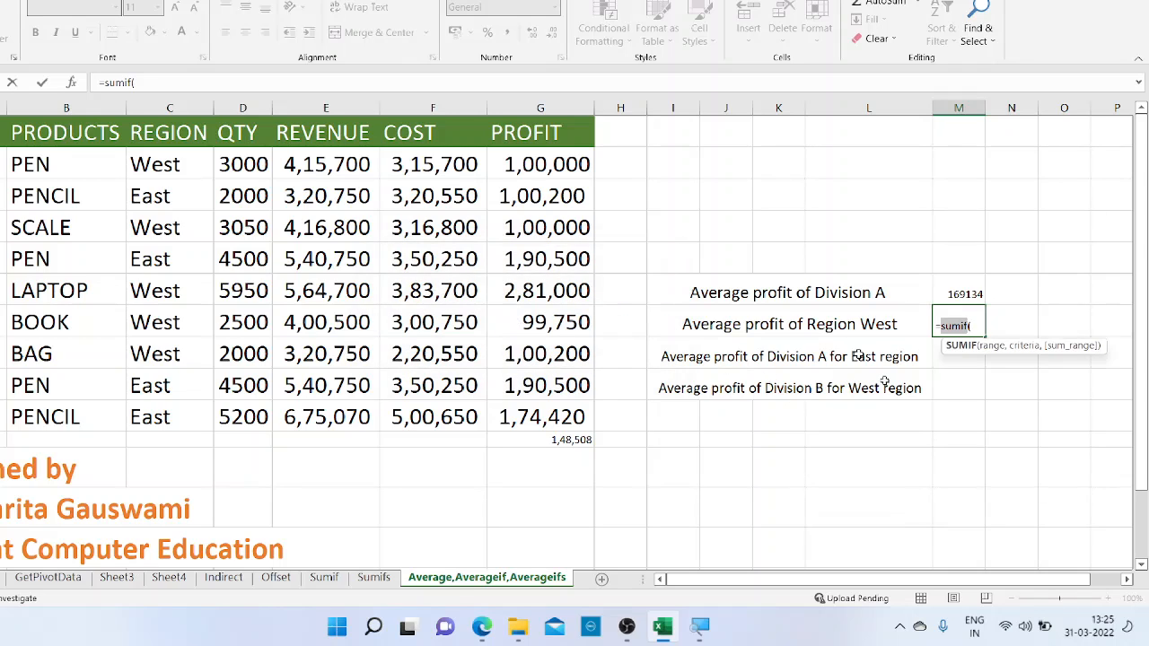
pyautogui.click(983, 325)
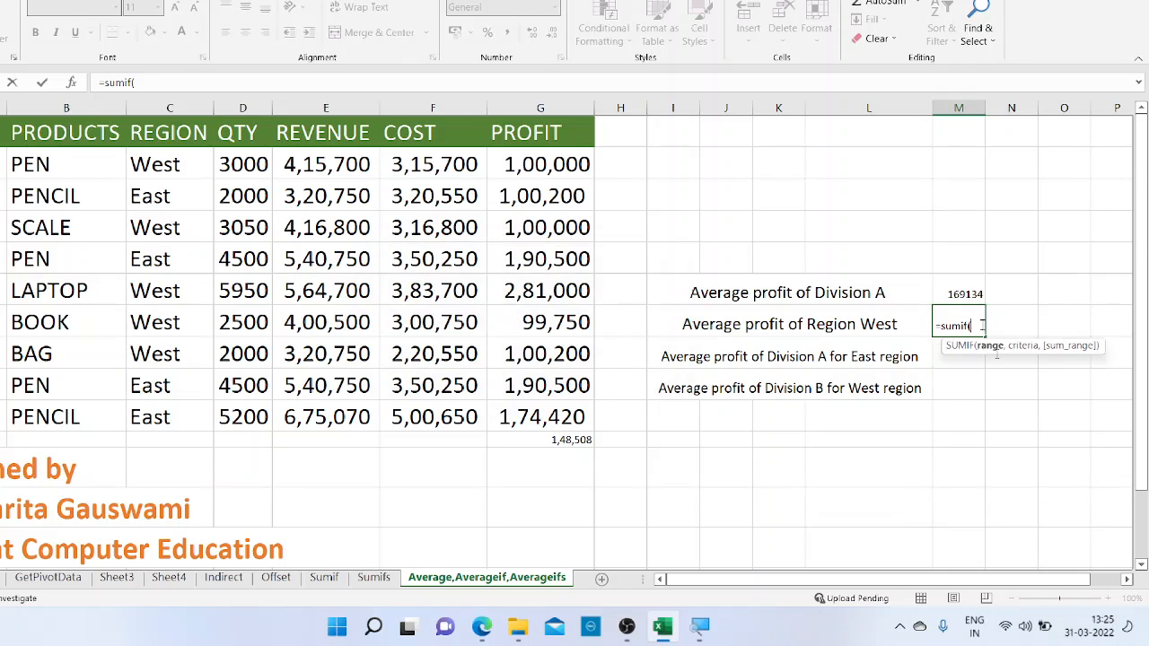
# Give the M7 formula the Region column C2:C10 as its range and "West" as its criterion
pyautogui.moveTo(178, 159); pyautogui.dragTo(197, 418)
pyautogui.write(',')
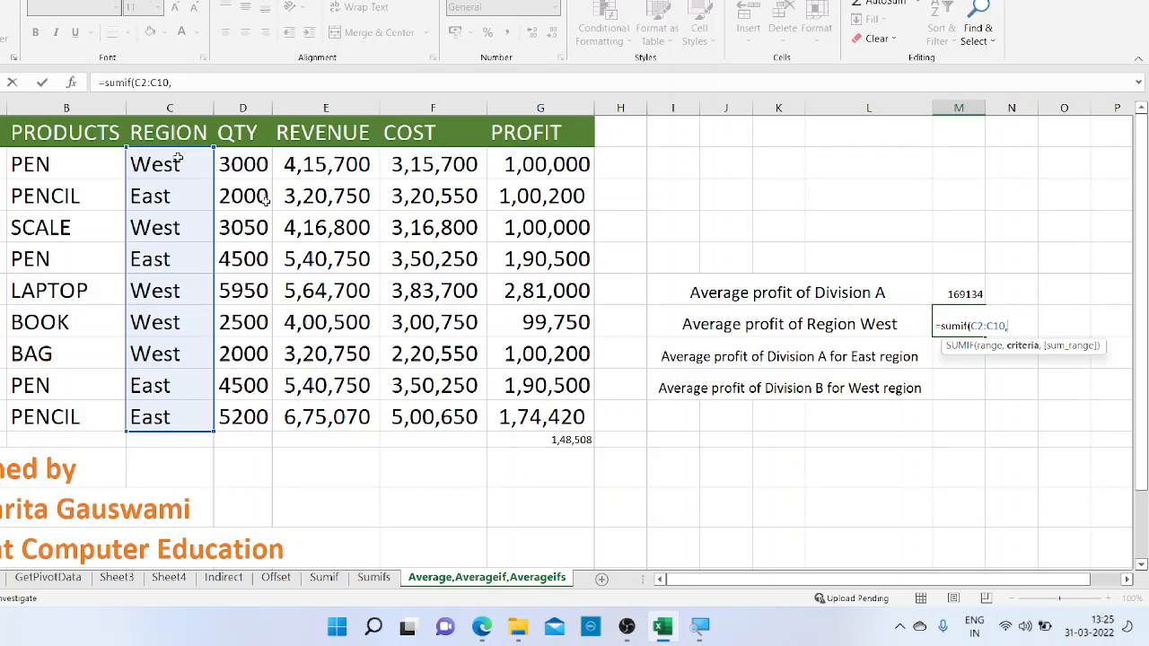
pyautogui.write('"')
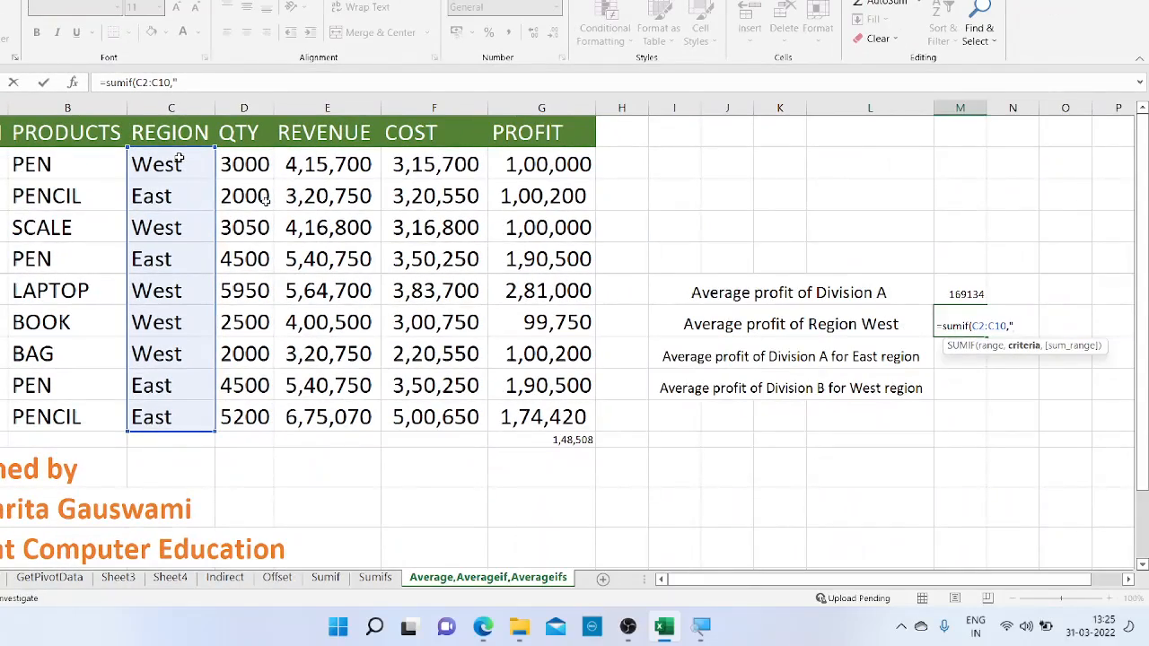
pyautogui.write('"')
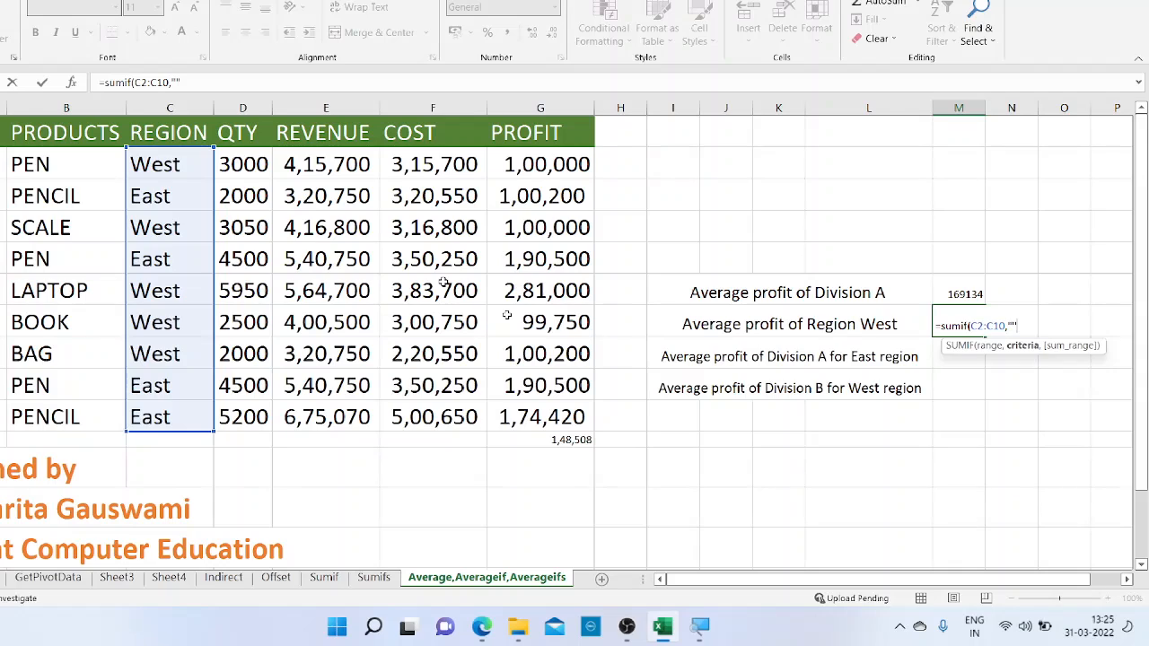
pyautogui.press('BackSpace')
pyautogui.write('w')
pyautogui.press('BackSpace')
pyautogui.write('West",')
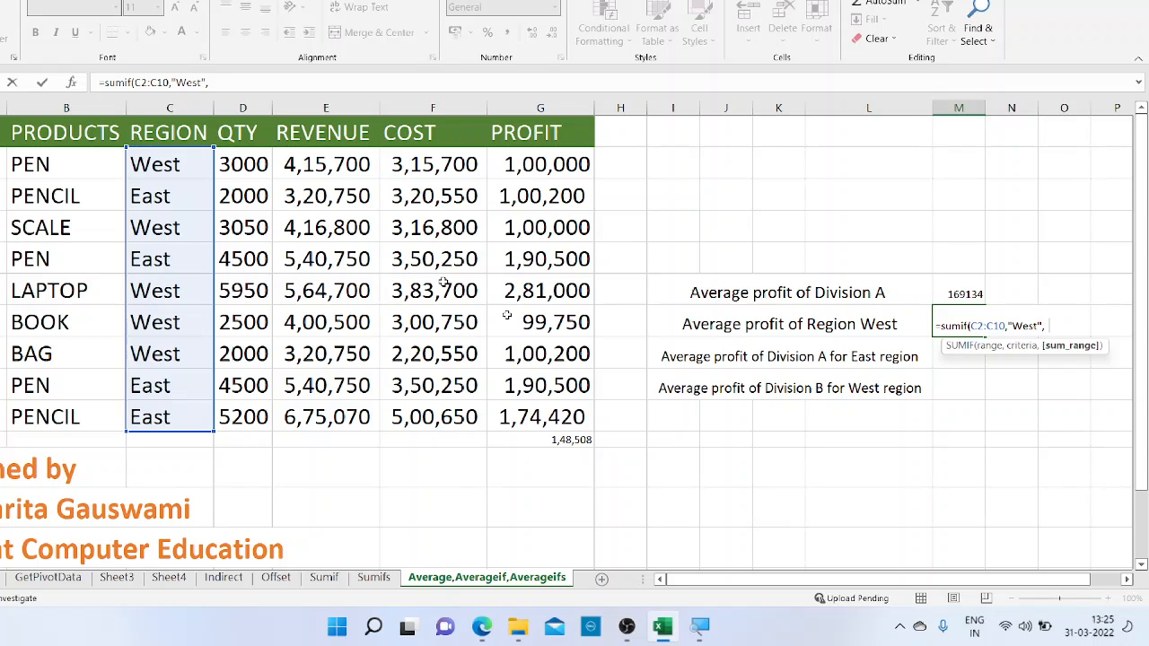
pyautogui.click(531, 182)
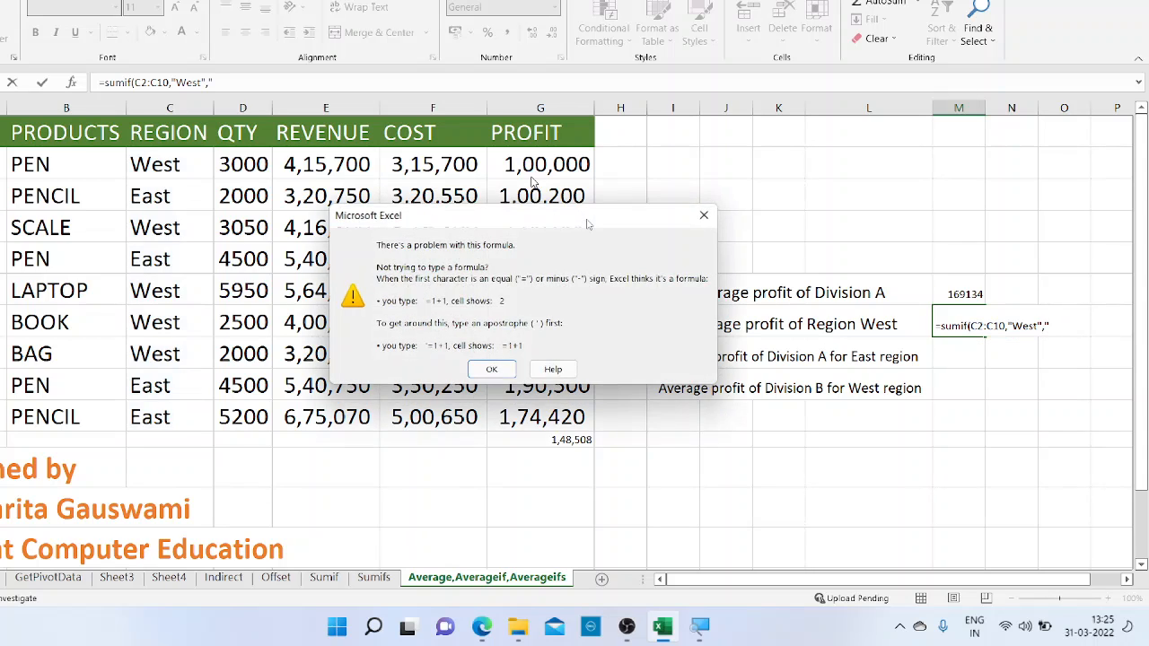
pyautogui.click(703, 216)
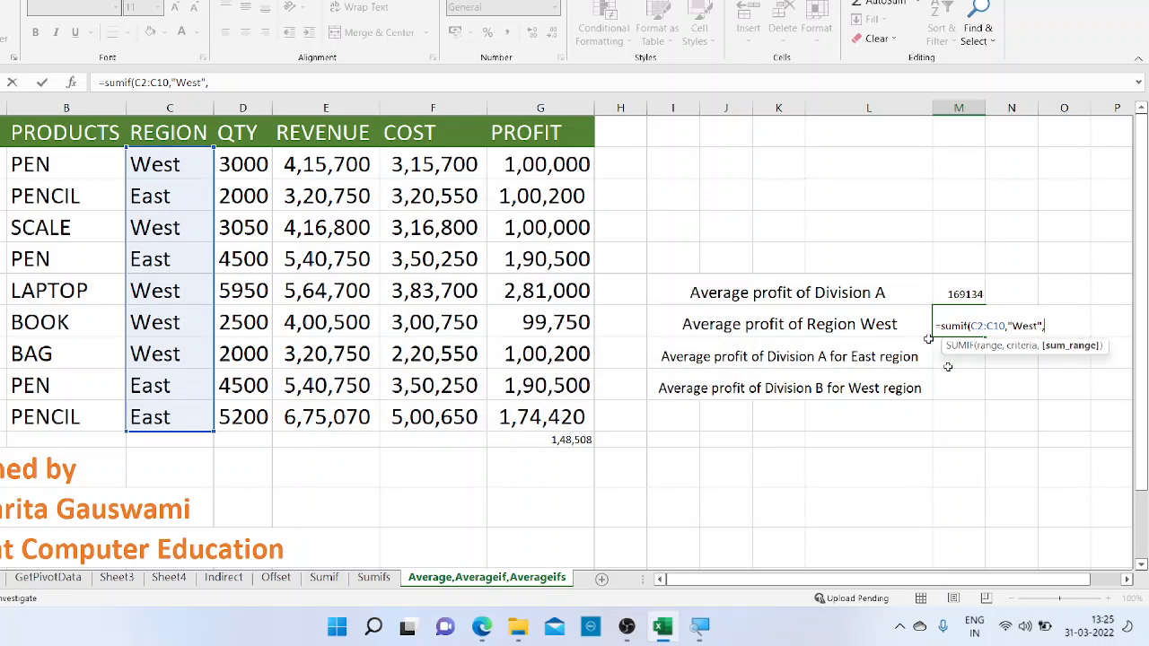
# Add the Profit column G2:G10 as the last argument of the M7 formula and close the parenthesis
pyautogui.click(569, 167)
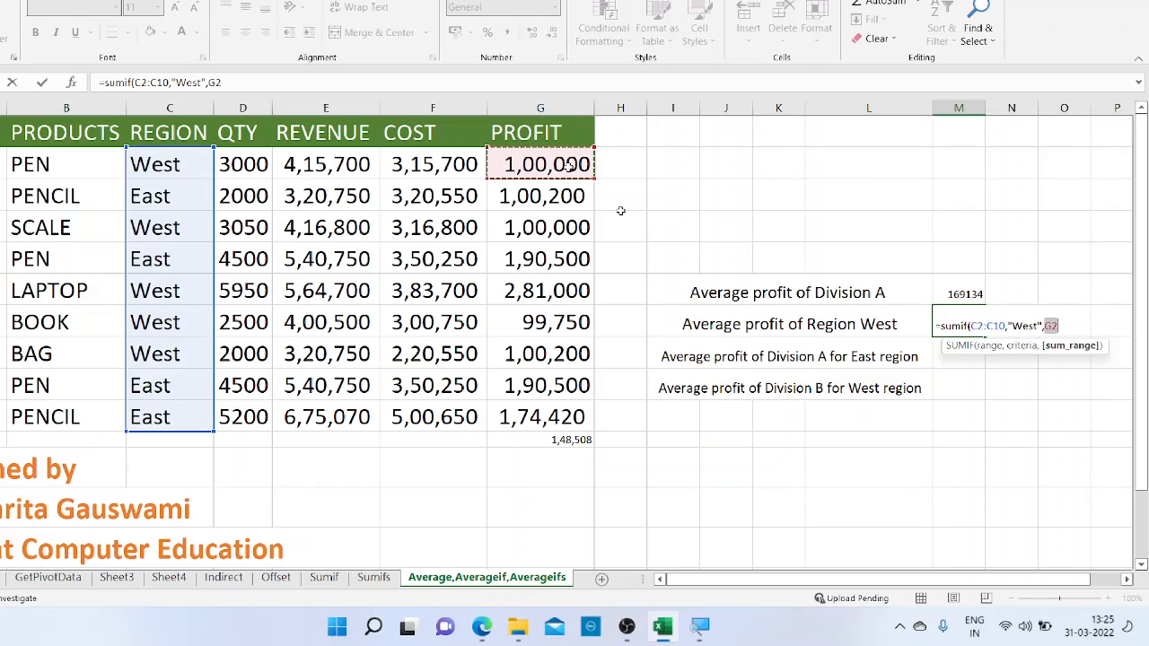
pyautogui.moveTo(569, 167); pyautogui.dragTo(575, 417)
pyautogui.write(')')
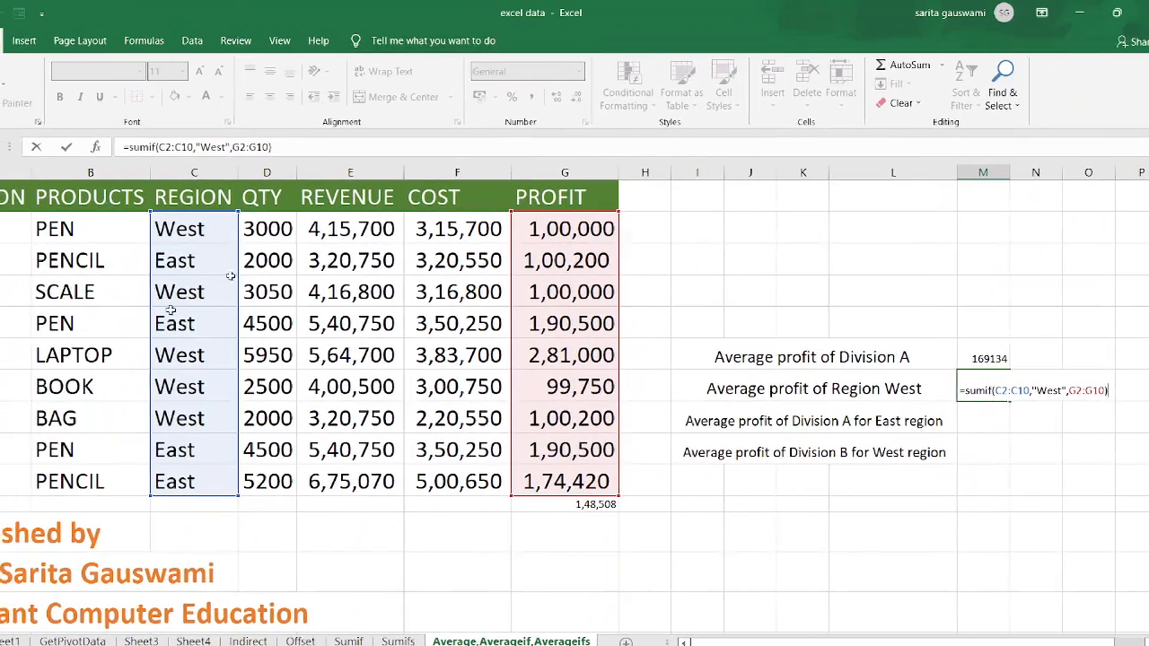
pyautogui.doubleClick(1049, 391)
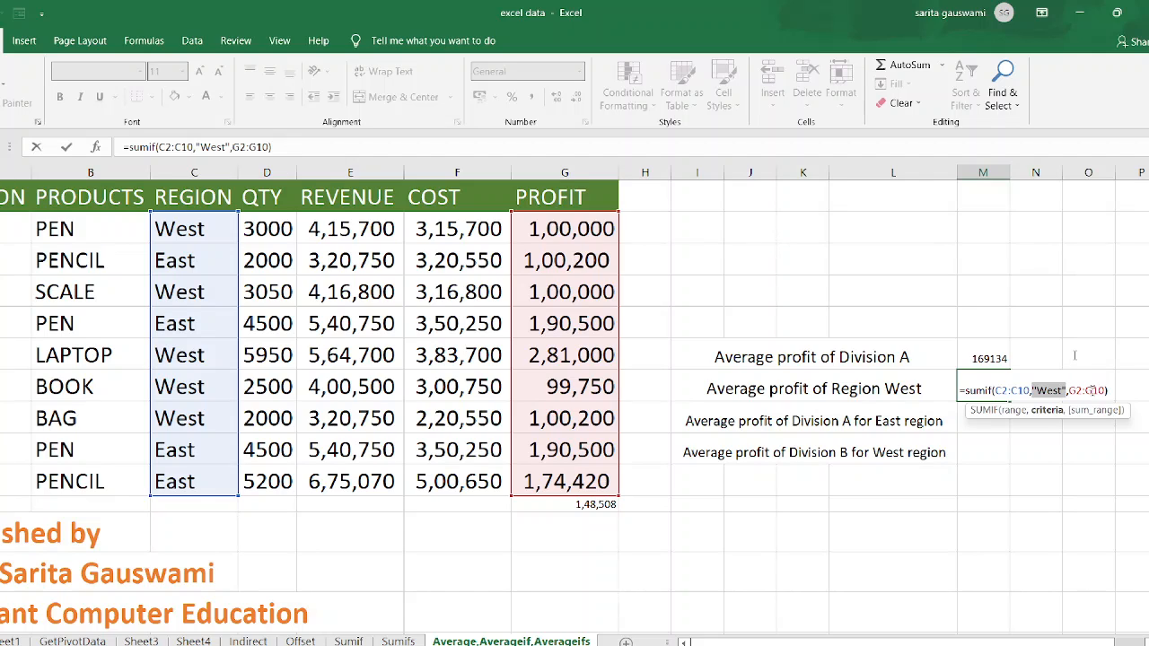
pyautogui.click(1094, 390)
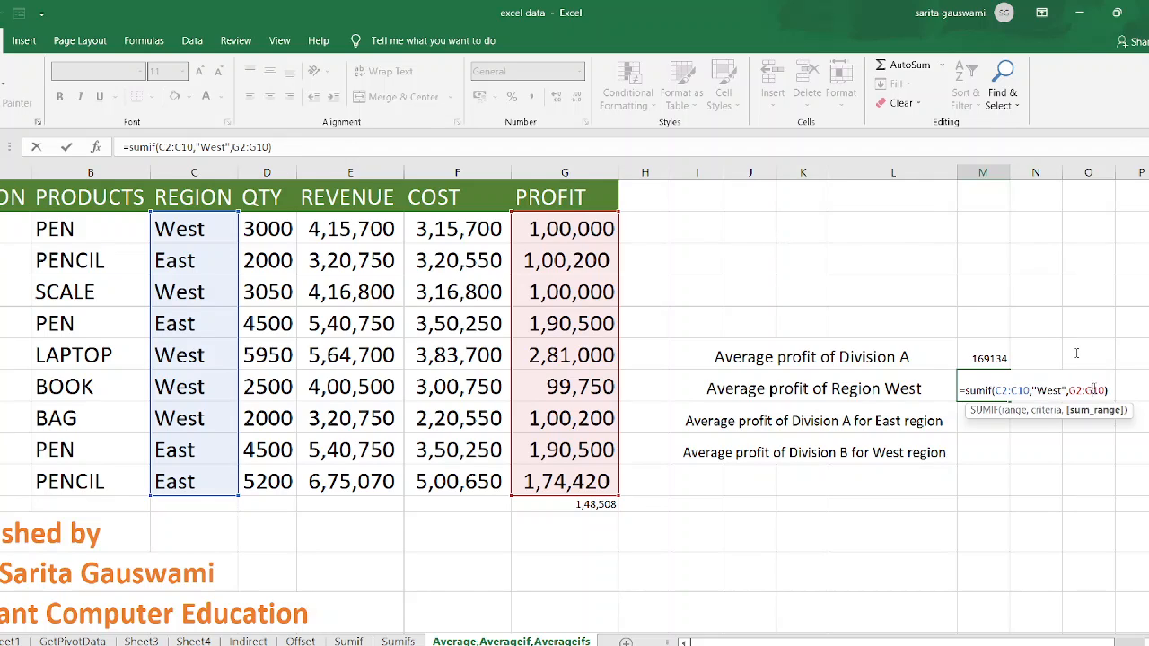
# Change the function in M7 from SUMIF to AVERAGEIF and enter the formula
pyautogui.click(979, 390)
pyautogui.press('BackSpace')
pyautogui.press('BackSpace')
pyautogui.press('BackSpace')
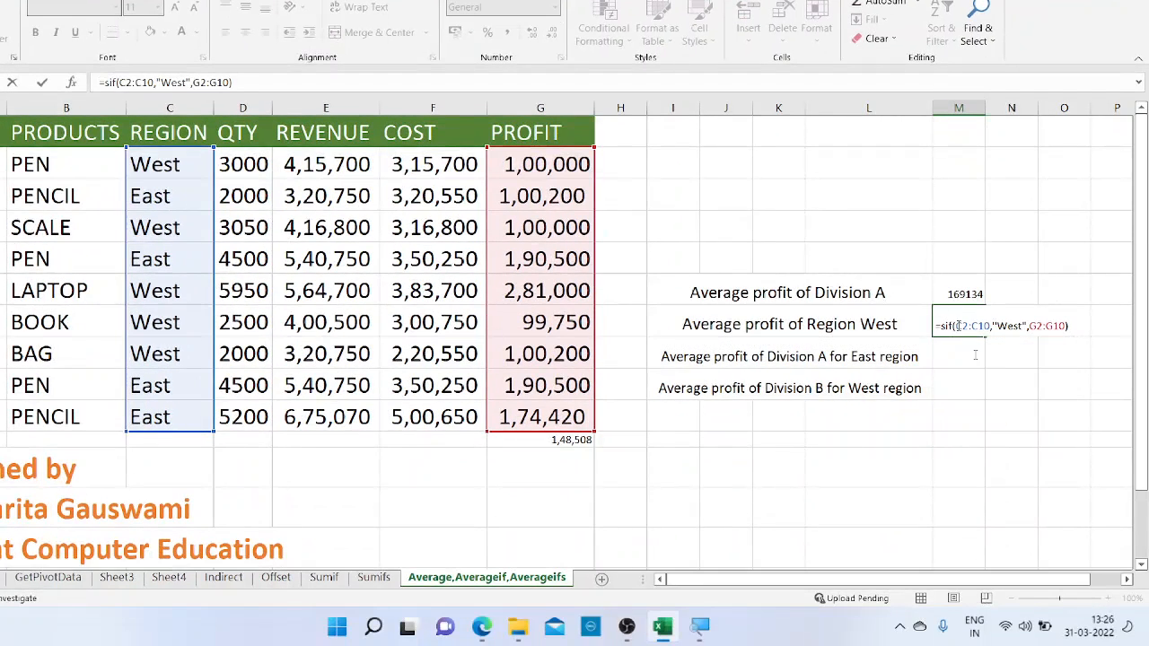
pyautogui.write('average')
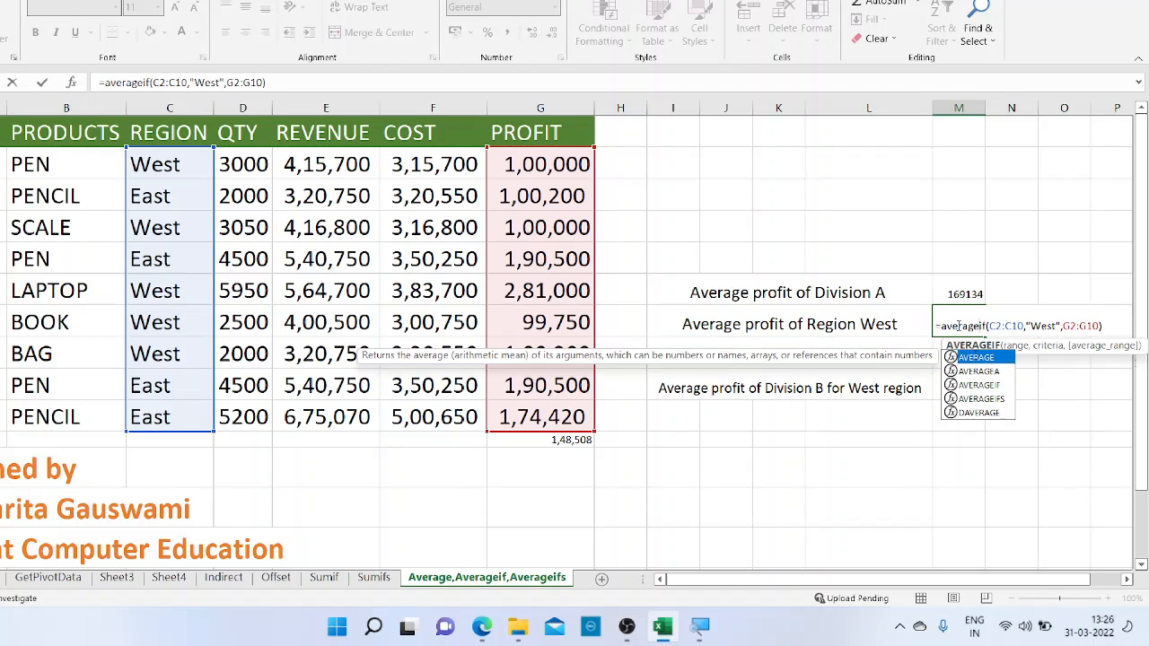
pyautogui.press('Return')
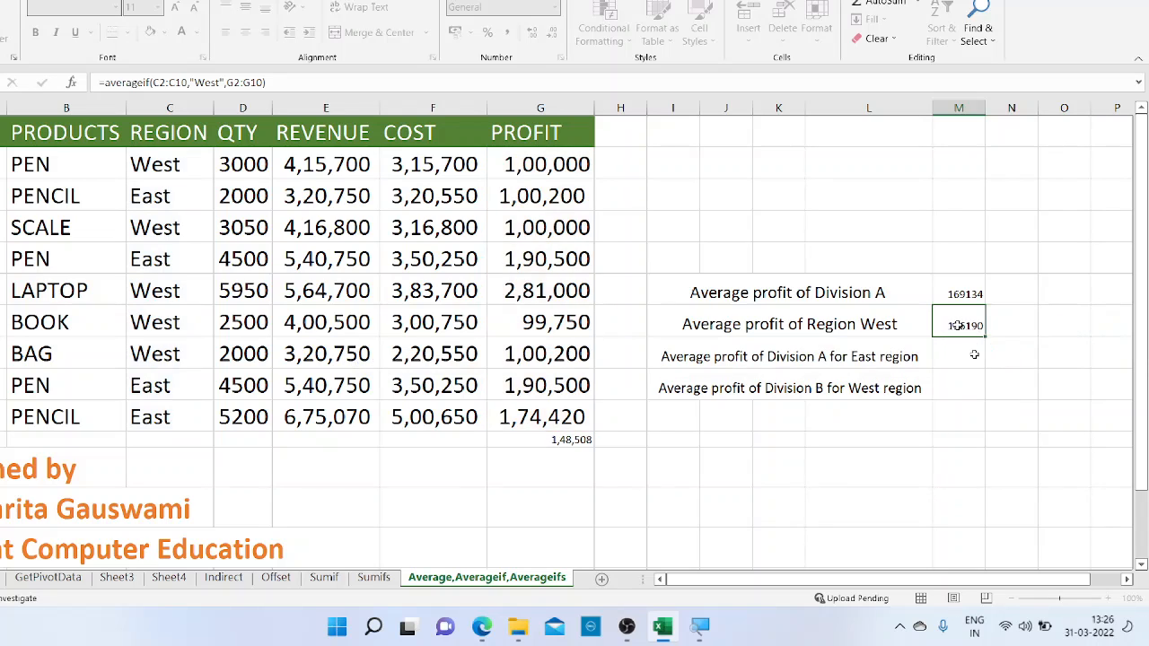
pyautogui.press('Up')
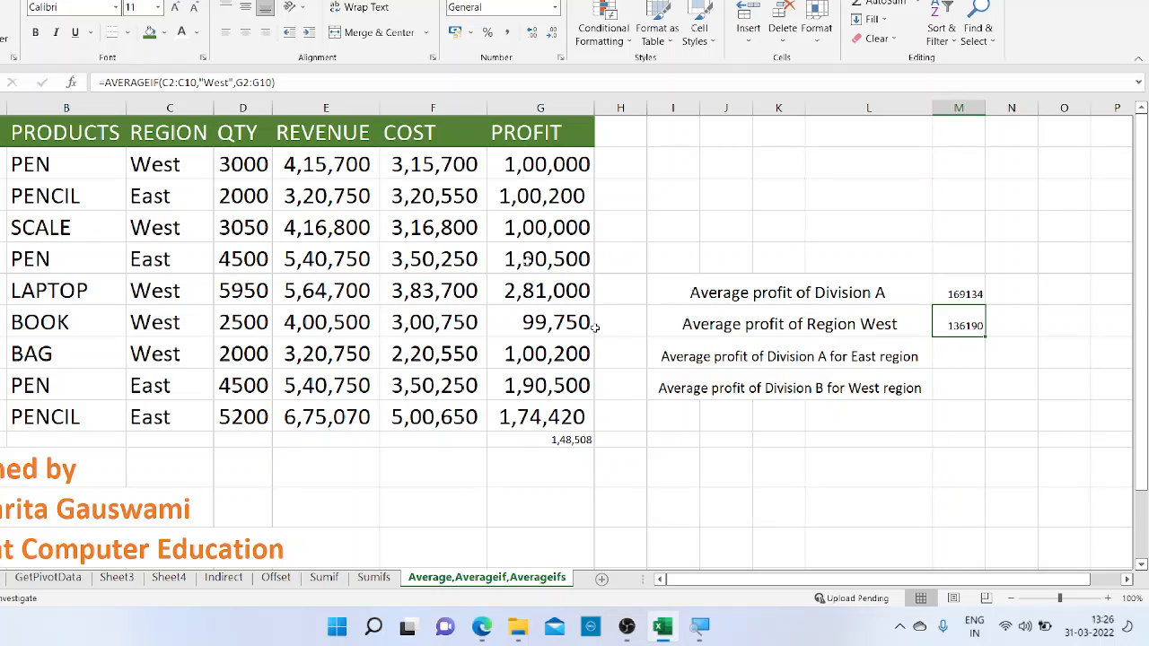
# Start an AVERAGEIFS formula in cell M8 for the average profit of Division A in the East region
pyautogui.click(962, 361)
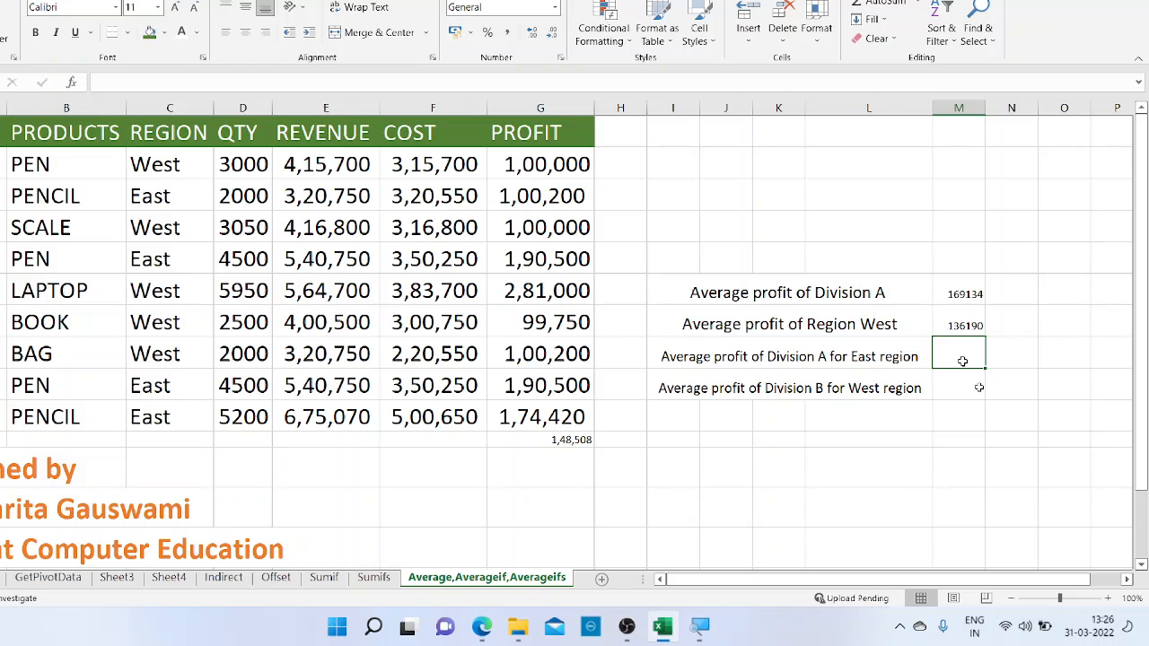
pyautogui.press('Up')
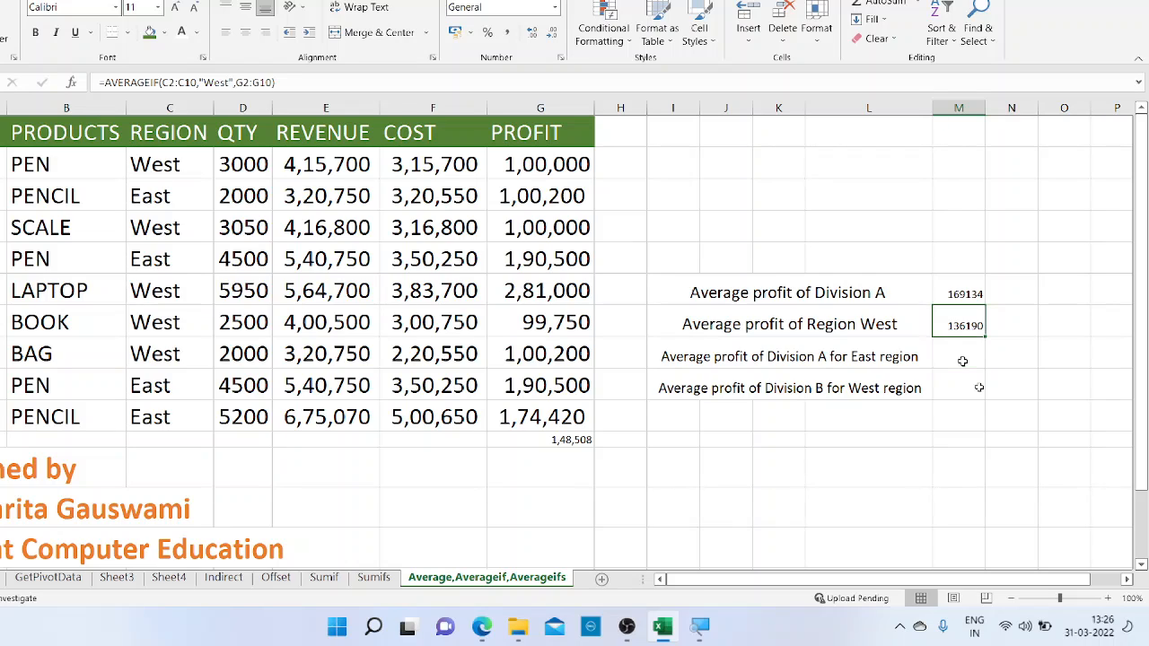
pyautogui.click(962, 361)
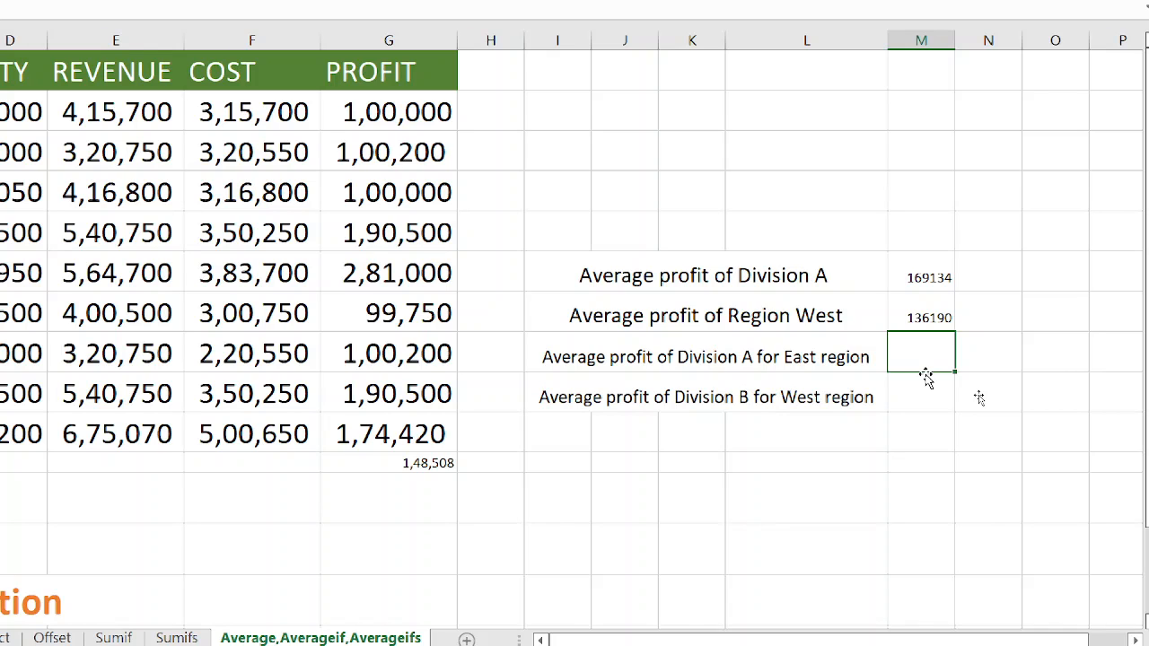
pyautogui.write('=')
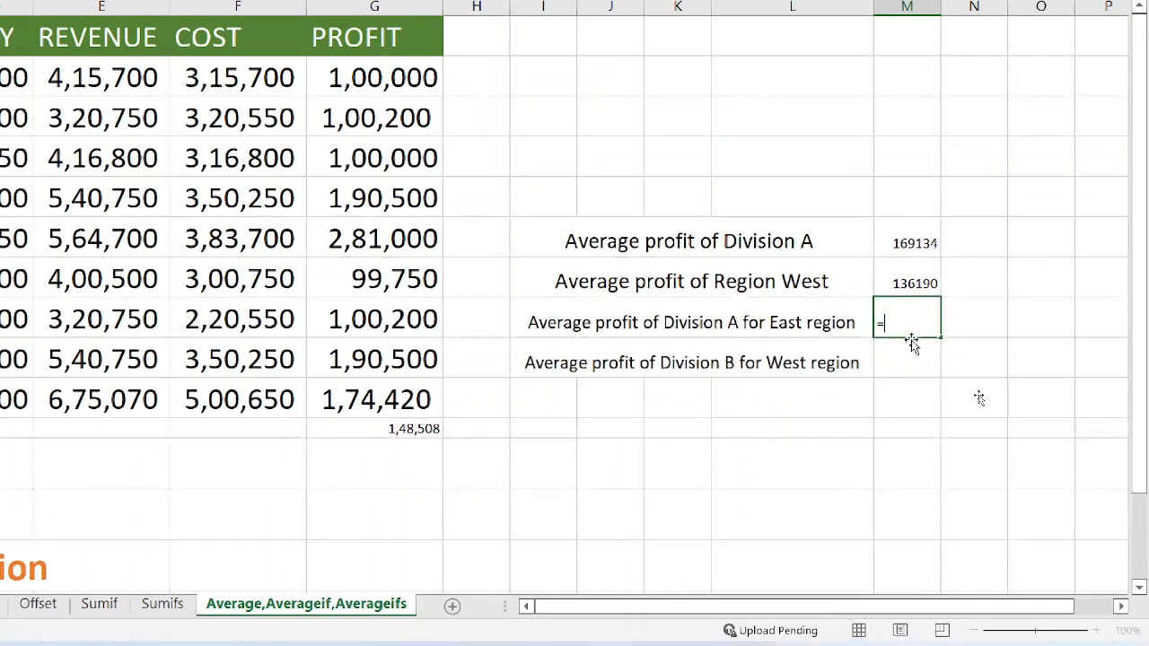
pyautogui.write('a')
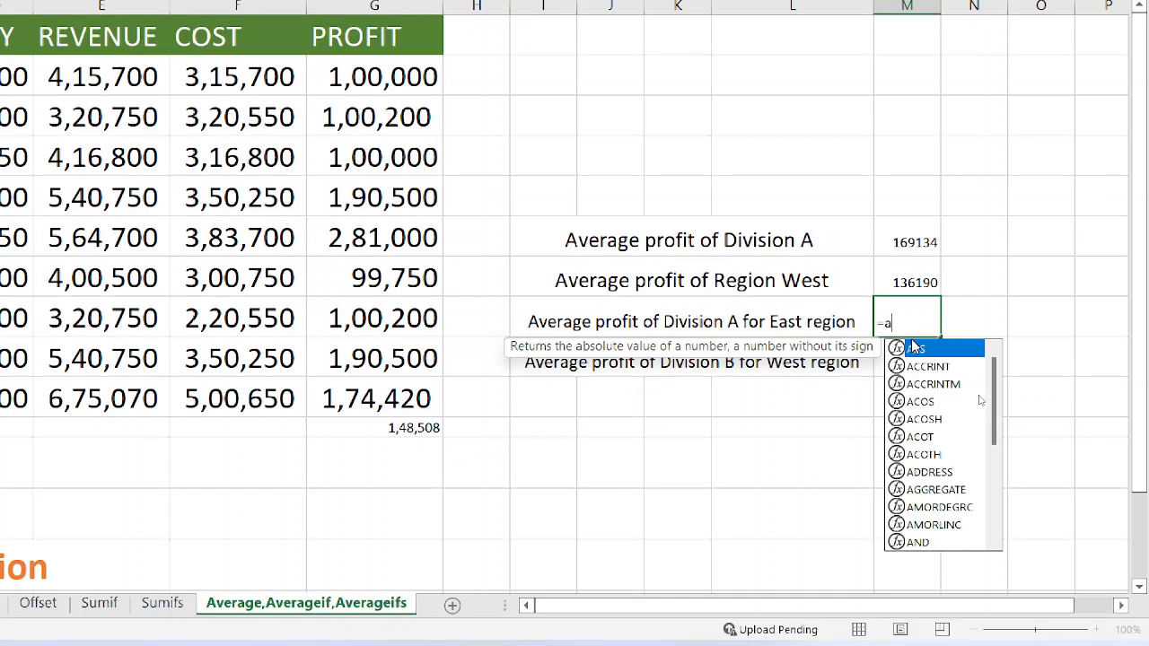
pyautogui.write('verage')
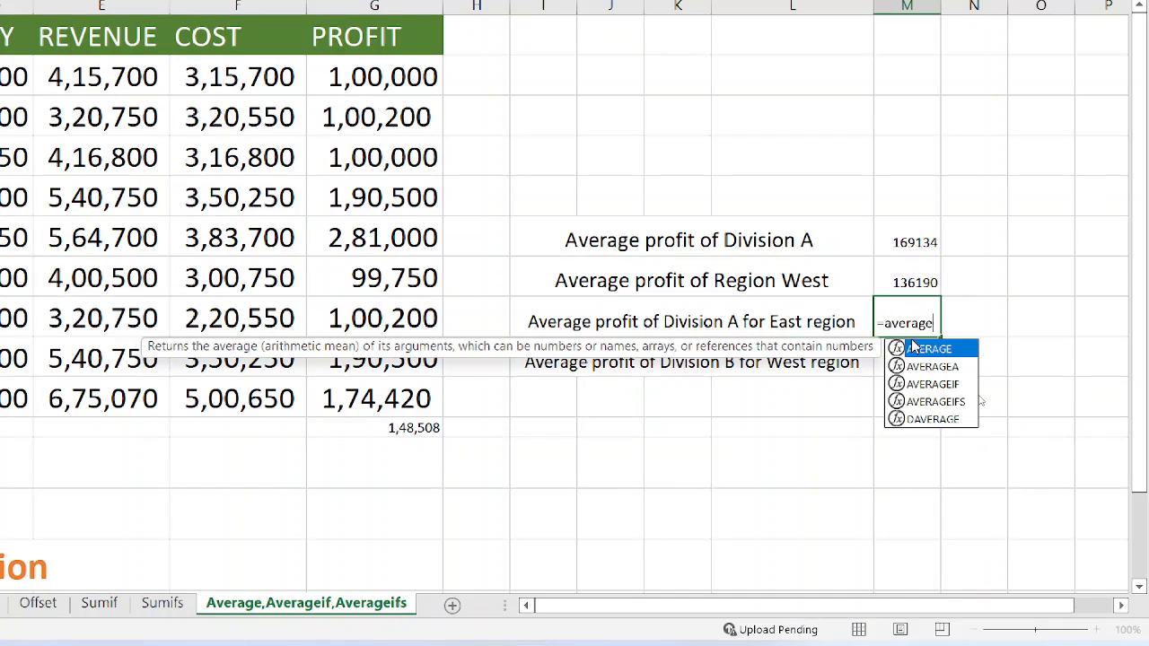
pyautogui.write('if')
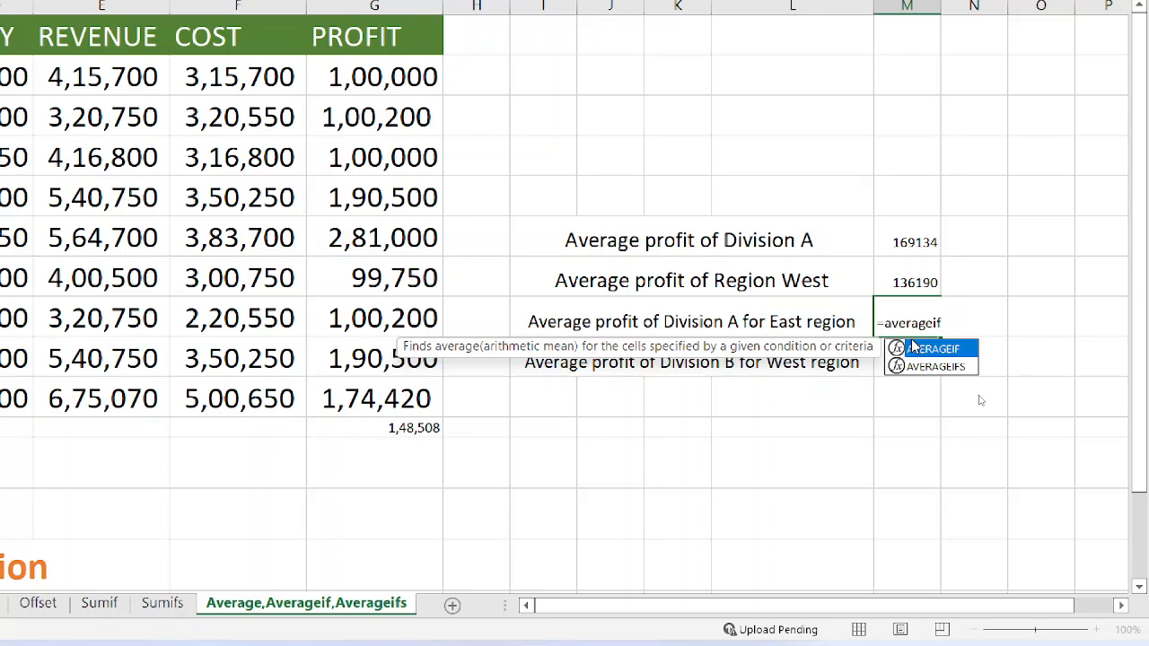
pyautogui.write('s')
pyautogui.doubleClick(911, 347)
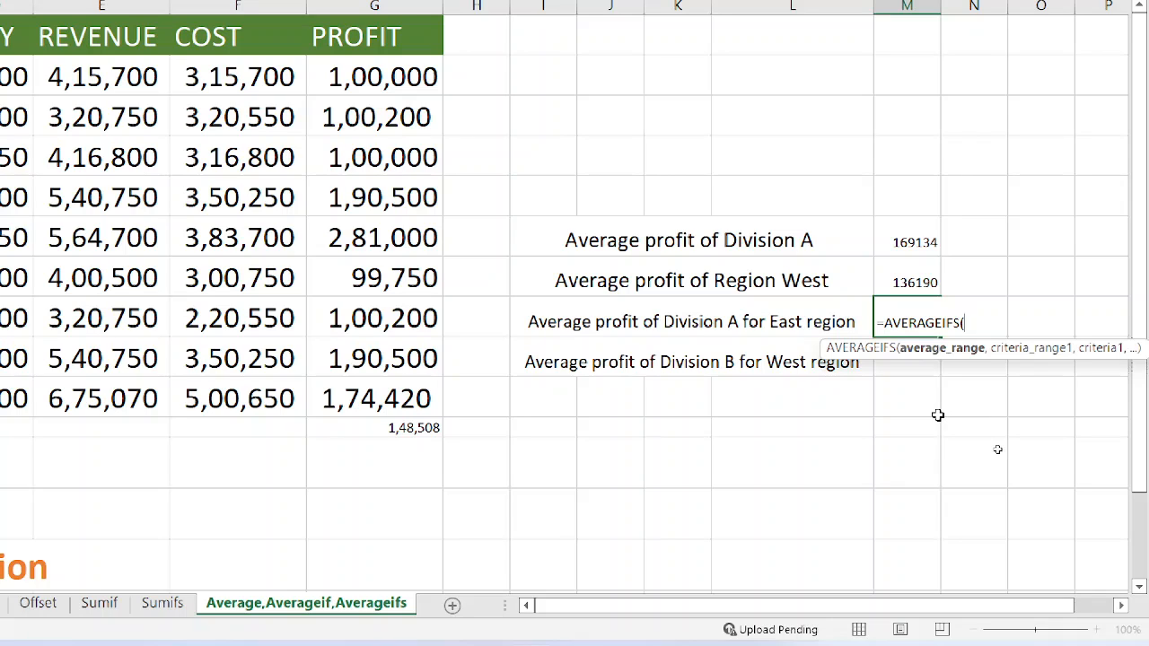
# Set the average range of the AVERAGEIFS formula in M8 to the Profit column G2:G10
pyautogui.click(370, 72)
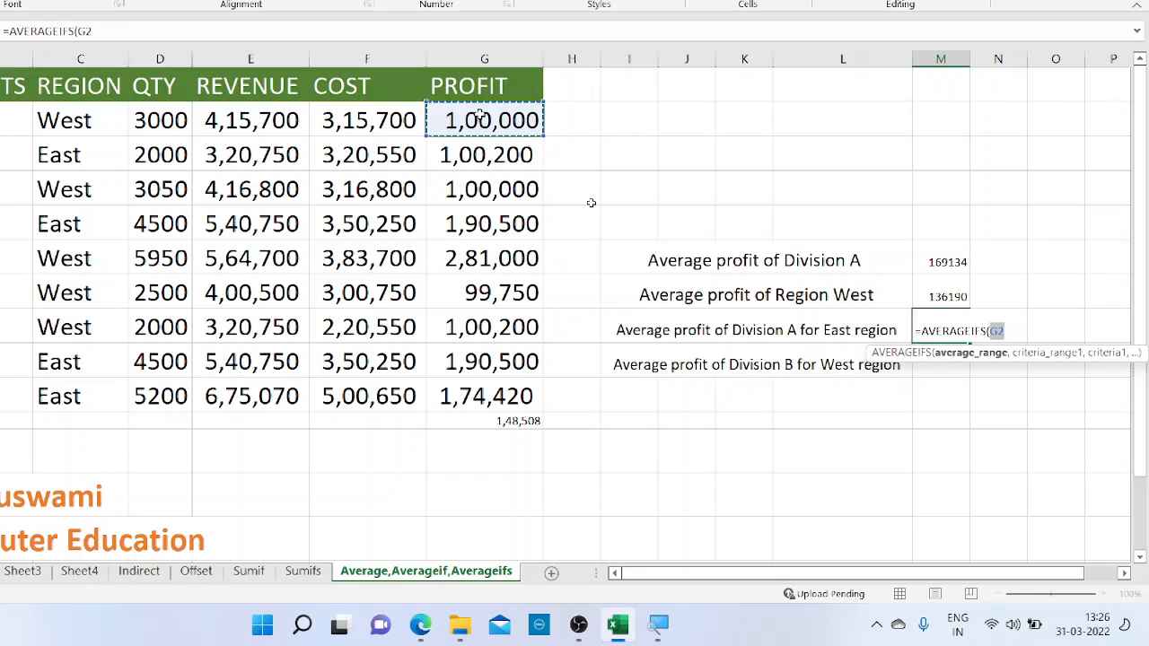
pyautogui.moveTo(485, 120); pyautogui.dragTo(489, 399)
pyautogui.write(',')
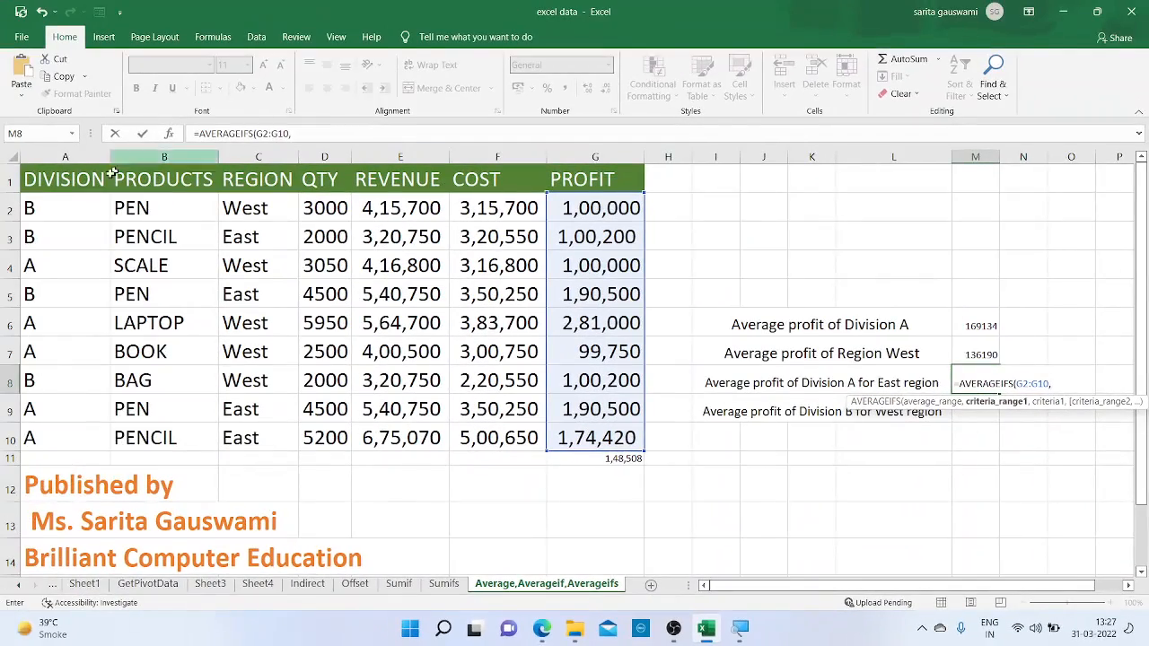
# Set the first criteria range of the AVERAGEIFS formula in M8 to the Division column A2:A10
pyautogui.click(78, 207)
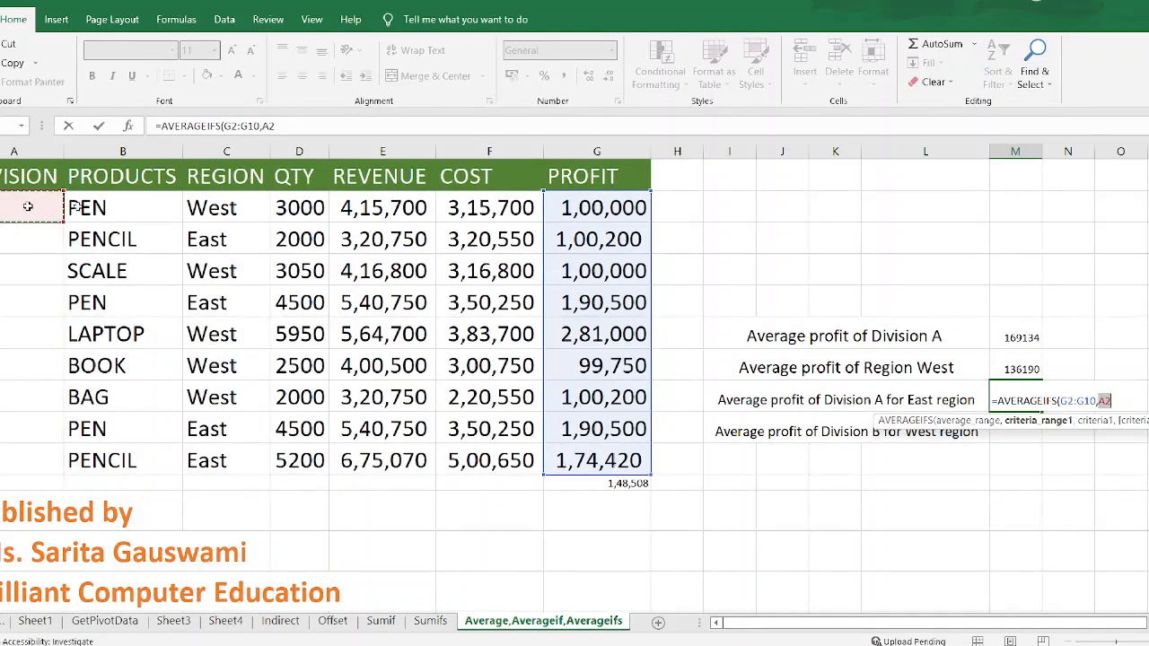
pyautogui.hotkey('shift', 'Down')
pyautogui.hotkey('shift', 'Down')
pyautogui.hotkey('shift', 'Down')
pyautogui.hotkey('shift', 'Down')
pyautogui.hotkey('shift', 'Down')
pyautogui.hotkey('shift', 'Down')
pyautogui.hotkey('shift', 'Down')
pyautogui.hotkey('shift', 'Down')
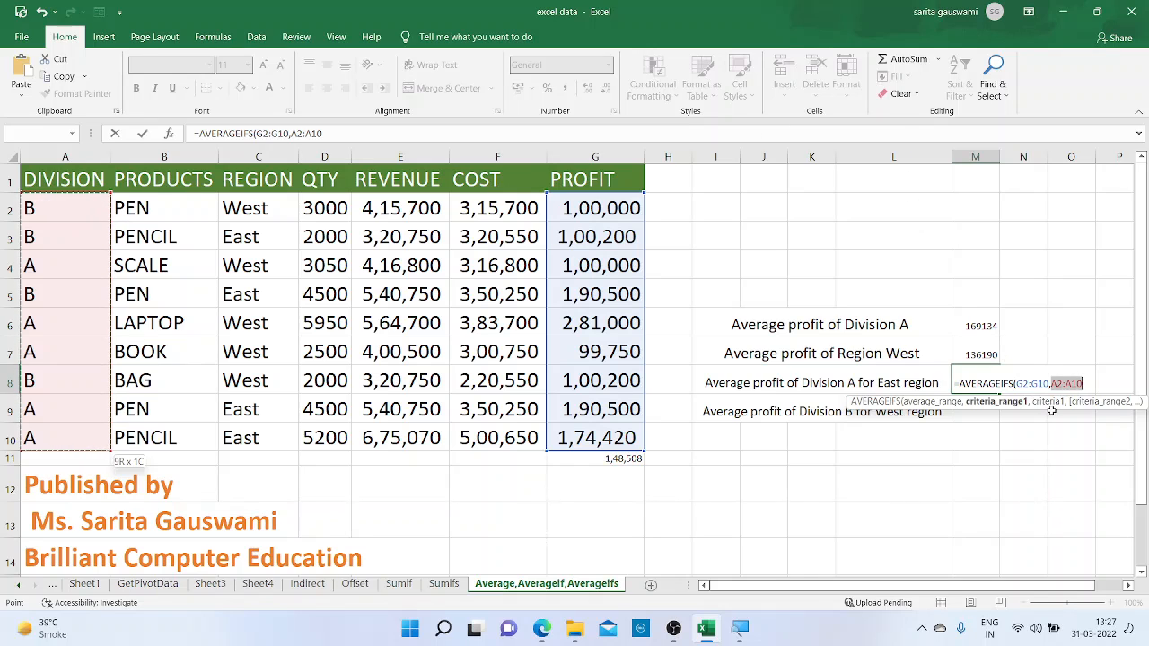
# Set the first criterion of the AVERAGEIFS formula in M8 to "A"
pyautogui.write(',')
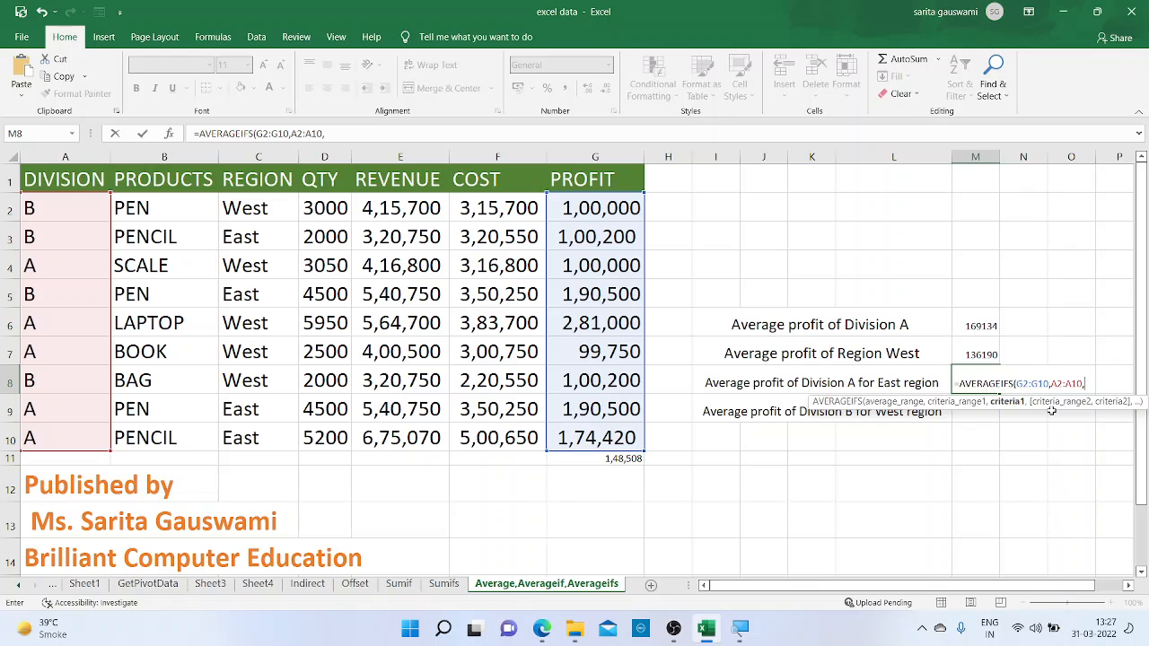
pyautogui.write('"A",')
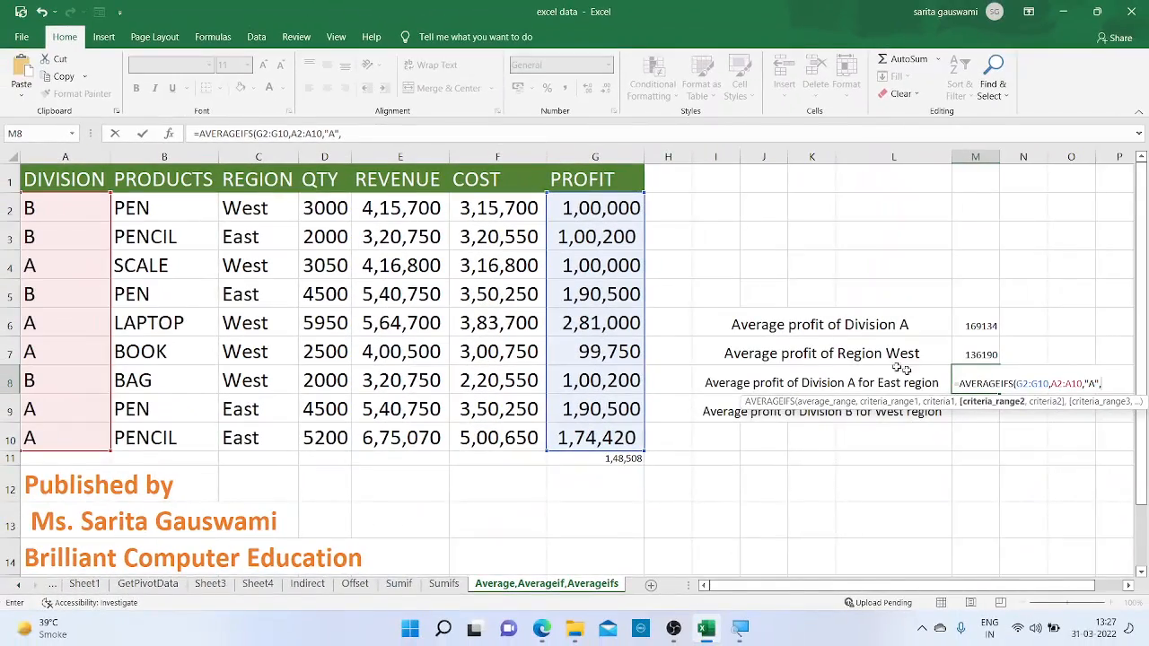
# Set the second criteria range of the AVERAGEIFS formula in M8 to the Region column C2:C10
pyautogui.click(277, 216)
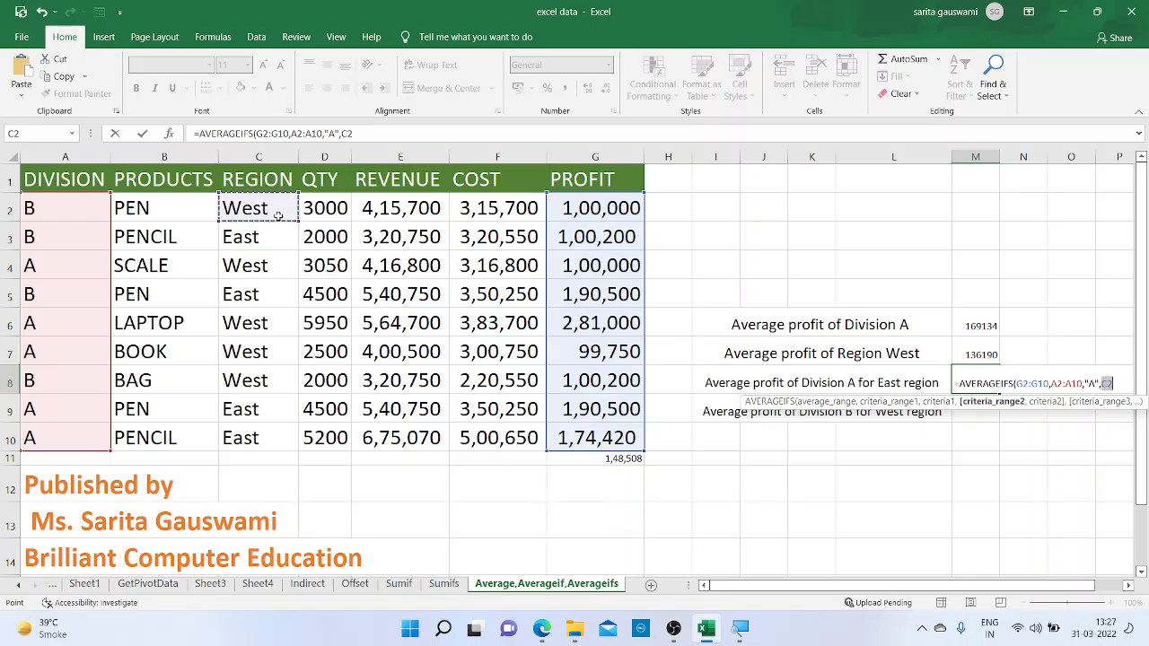
pyautogui.hotkey('shift', 'Down')
pyautogui.hotkey('shift', 'Down')
pyautogui.hotkey('shift', 'Down')
pyautogui.hotkey('shift', 'Down')
pyautogui.hotkey('shift', 'Down')
pyautogui.hotkey('shift', 'Down')
pyautogui.hotkey('shift', 'Down')
pyautogui.hotkey('shift', 'Down')
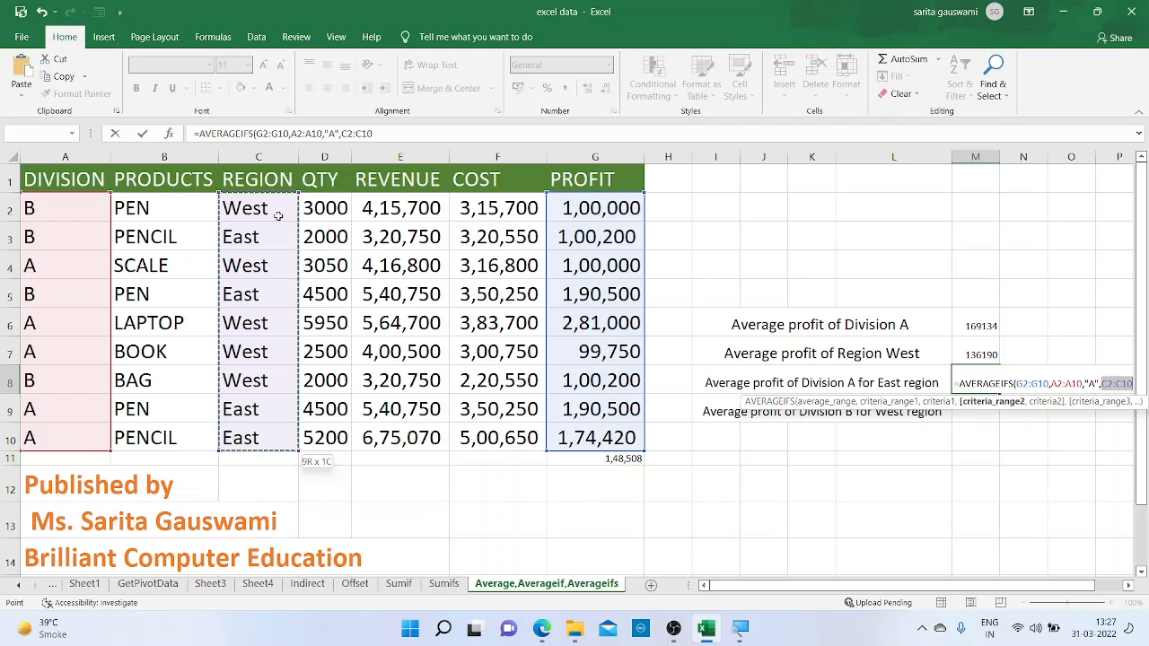
pyautogui.write(',')
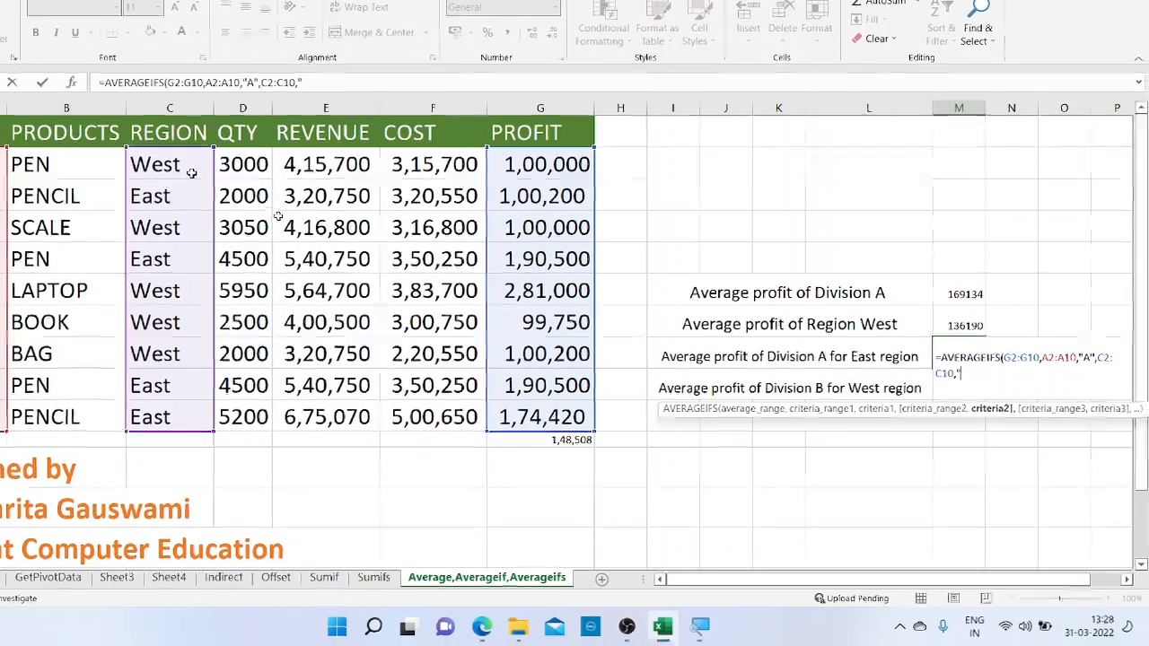
# Set the second criterion in M8 to "East", close the AVERAGEIFS formula and enter it
pyautogui.write('"')
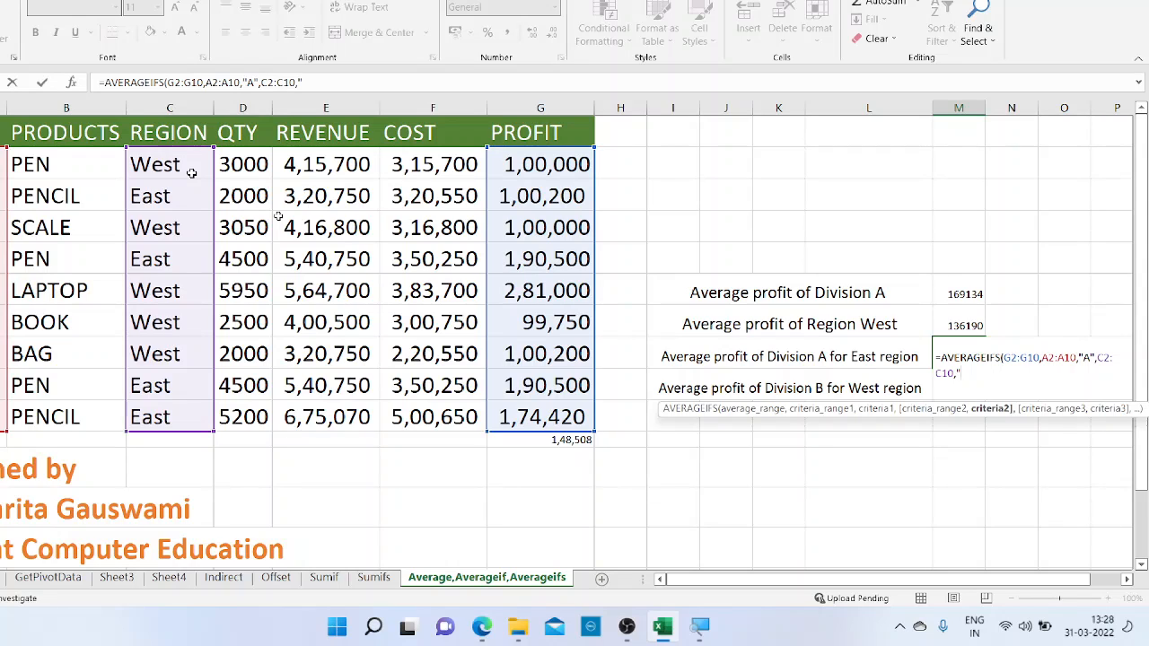
pyautogui.write('East")')
pyautogui.press('Return')
pyautogui.press('Up')
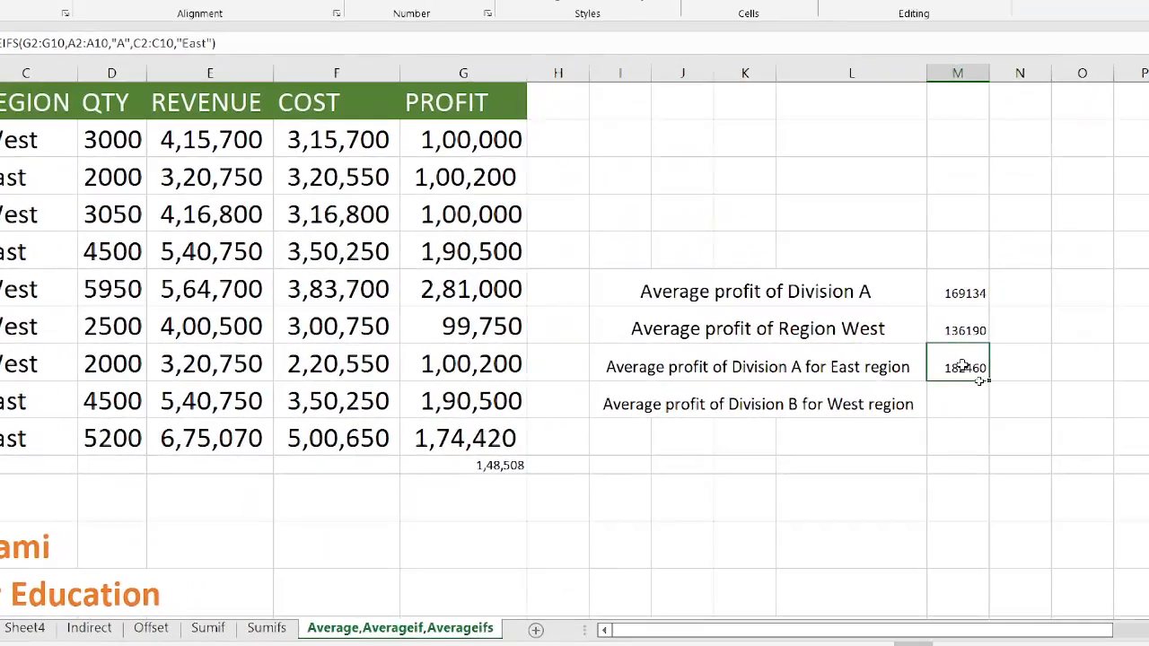
# Start an AVERAGEIFS formula in cell M9 for the average profit of Division B in the West region
pyautogui.press('Down')
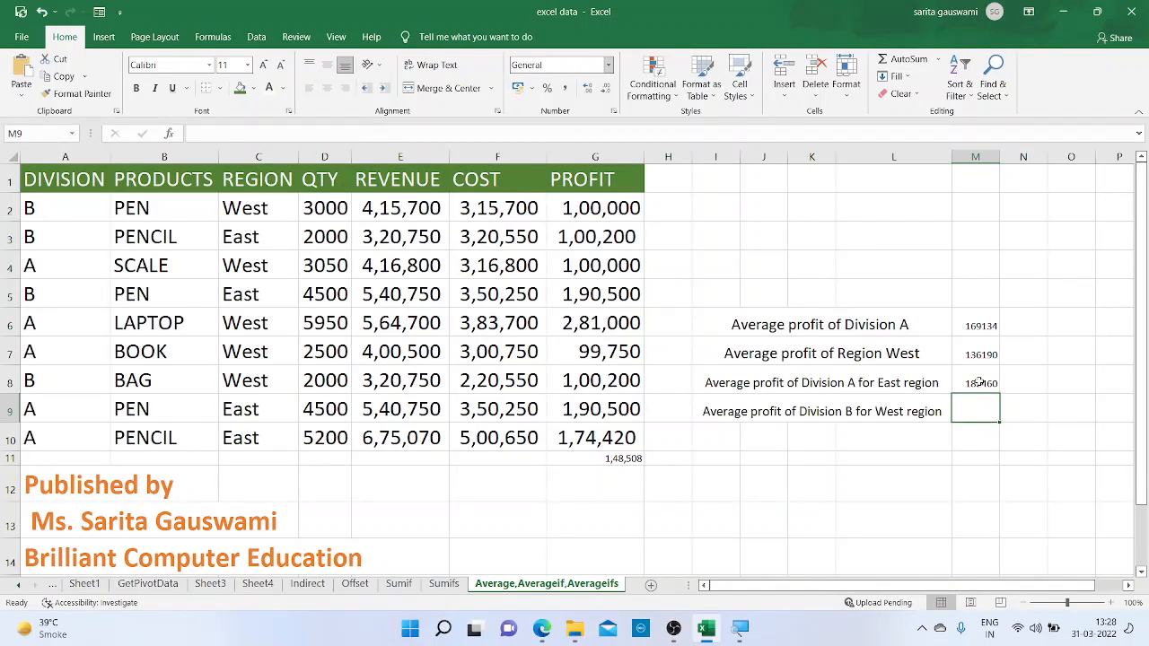
pyautogui.write('=')
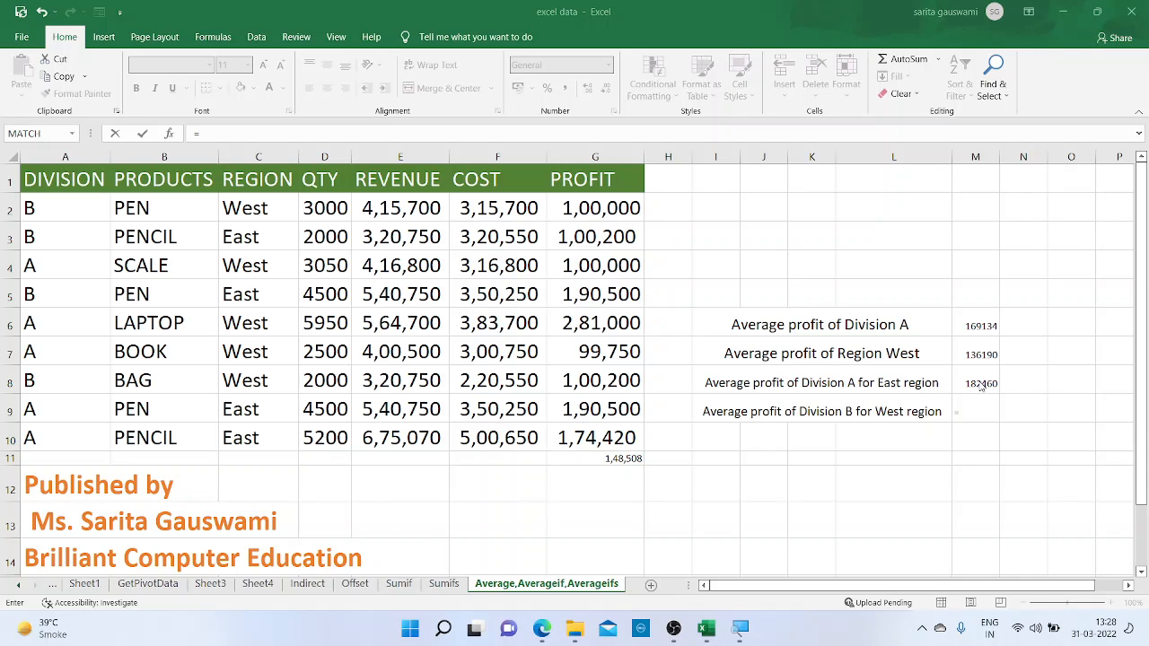
pyautogui.write('avera')
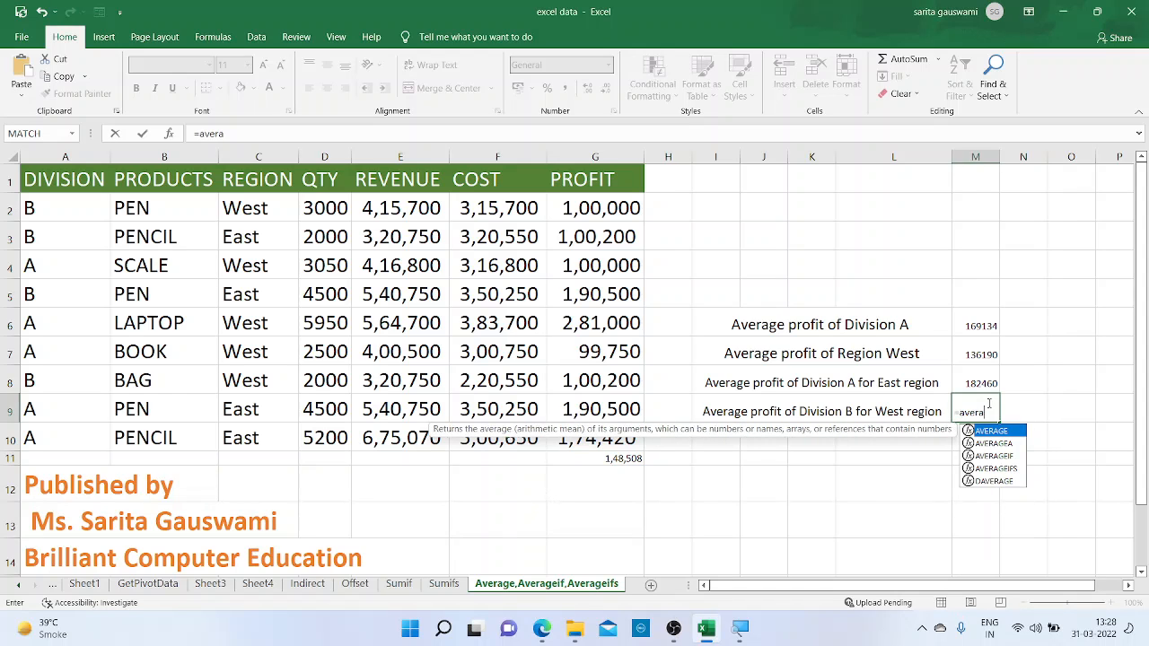
pyautogui.press('Down')
pyautogui.press('Down')
pyautogui.press('Down')
pyautogui.press('Tab')
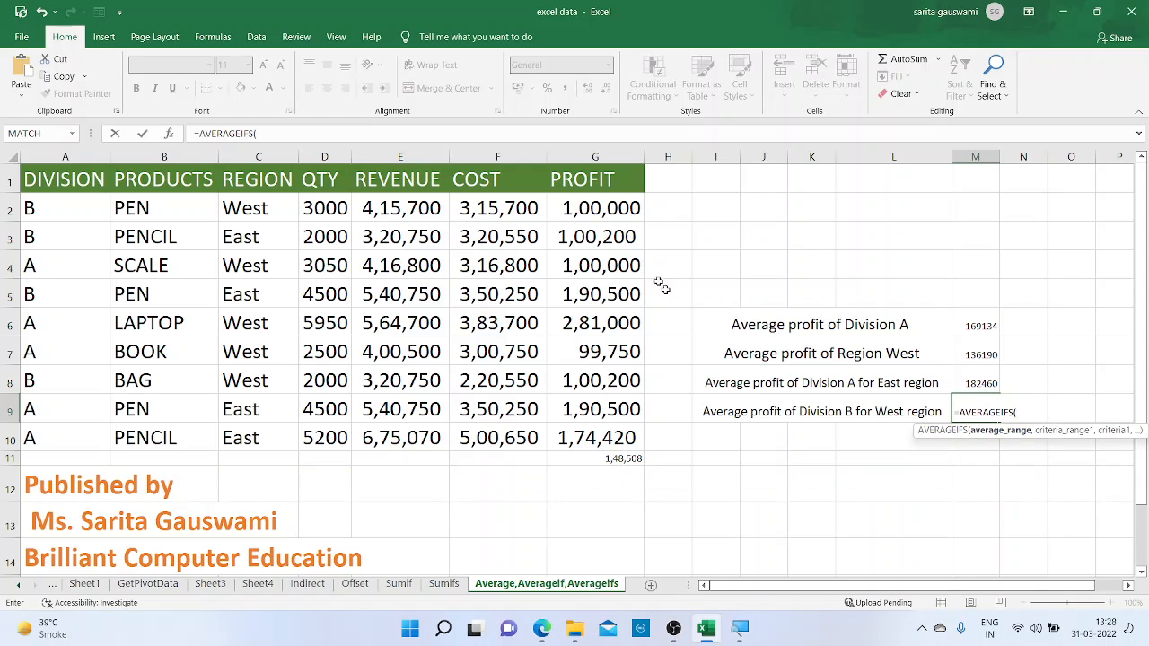
# Set the average range of the AVERAGEIFS formula in M9 to the Profit column G2:G10
pyautogui.moveTo(601, 205); pyautogui.dragTo(599, 203)
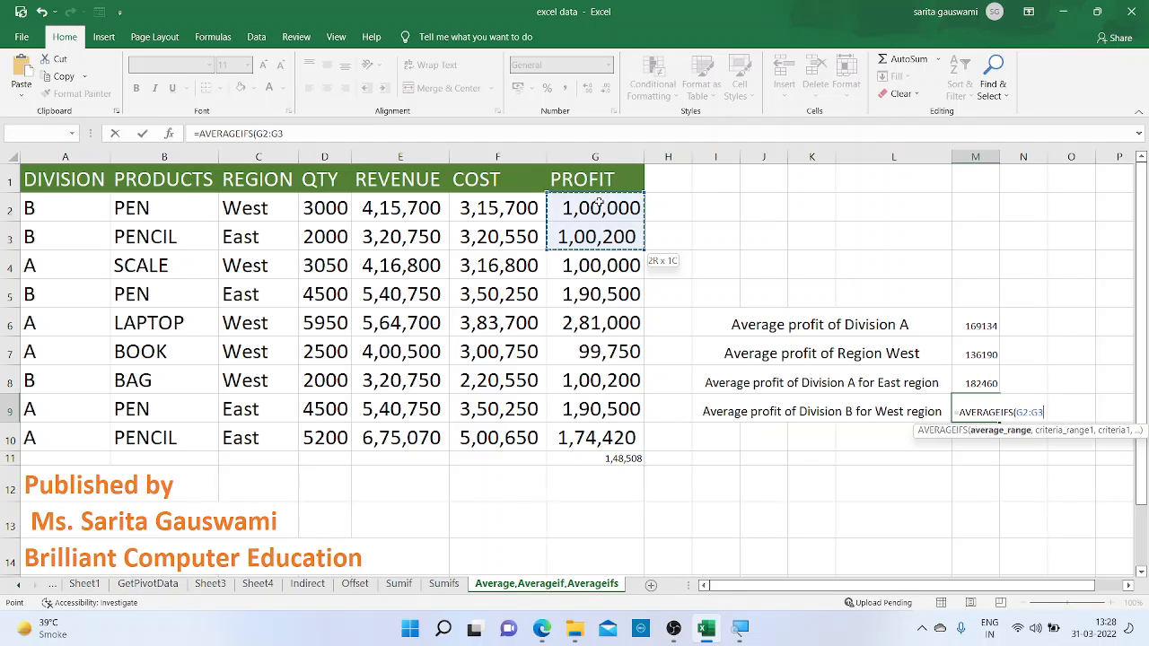
pyautogui.hotkey('shift', 'Down')
pyautogui.hotkey('shift', 'Down')
pyautogui.hotkey('shift', 'Down')
pyautogui.hotkey('shift', 'Down')
pyautogui.hotkey('shift', 'Down')
pyautogui.hotkey('shift', 'Down')
pyautogui.hotkey('shift', 'Down')
pyautogui.write(',')
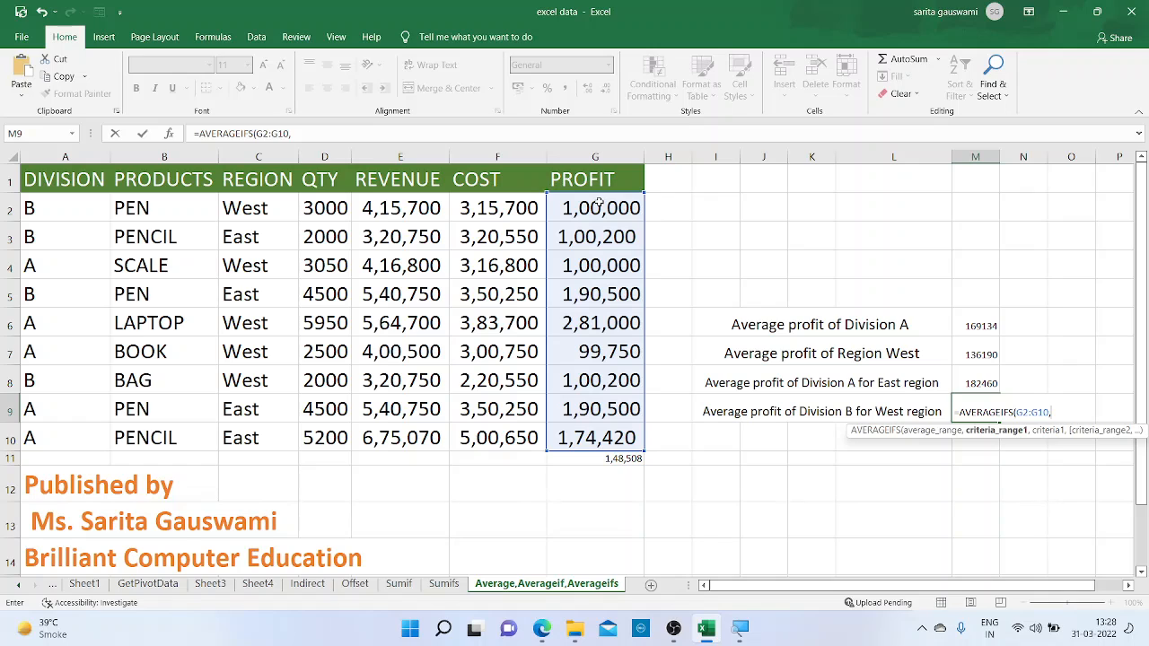
# Add the Division column A2:A10 as the first criteria range in M9, with "B" as its criterion
pyautogui.click(60, 215)
pyautogui.hotkey('shift', 'Down')
pyautogui.hotkey('shift', 'Down')
pyautogui.hotkey('shift', 'Down')
pyautogui.hotkey('shift', 'Down')
pyautogui.hotkey('shift', 'Down')
pyautogui.hotkey('shift', 'Down')
pyautogui.hotkey('shift', 'Down')
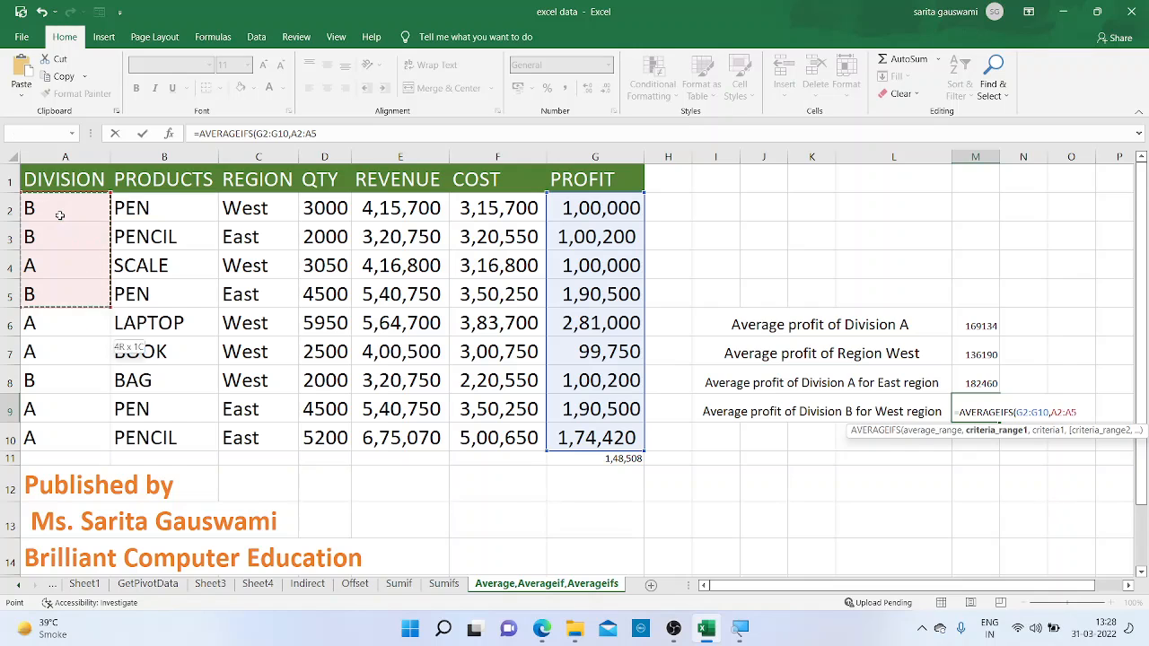
pyautogui.hotkey('shift', 'Down')
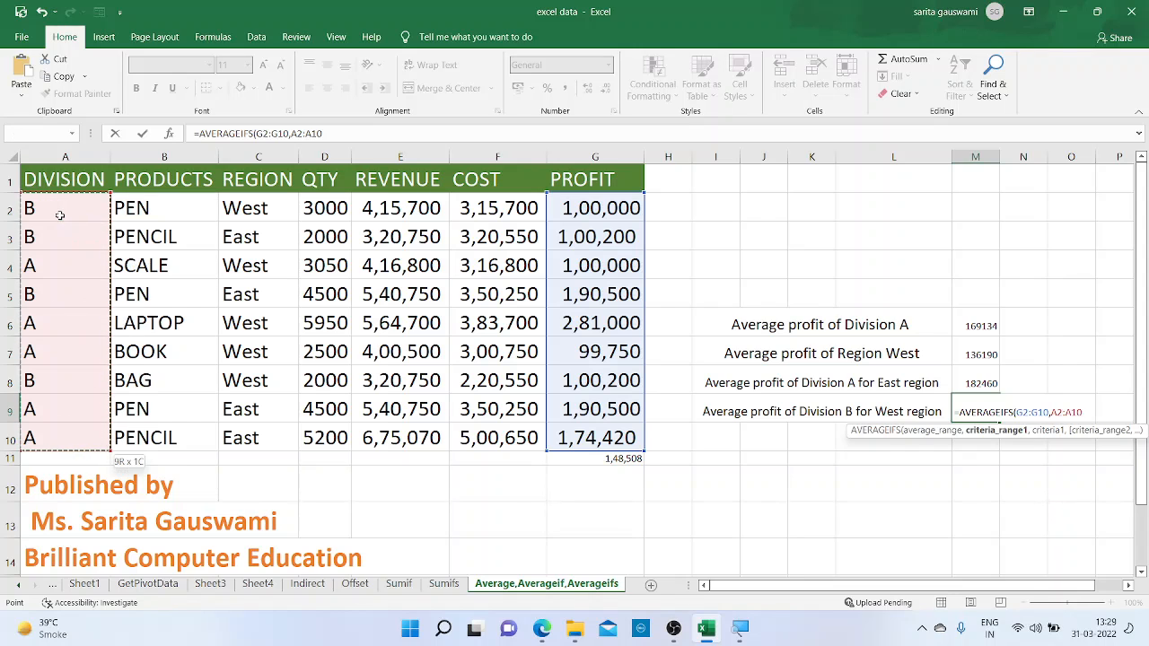
pyautogui.write(',"')
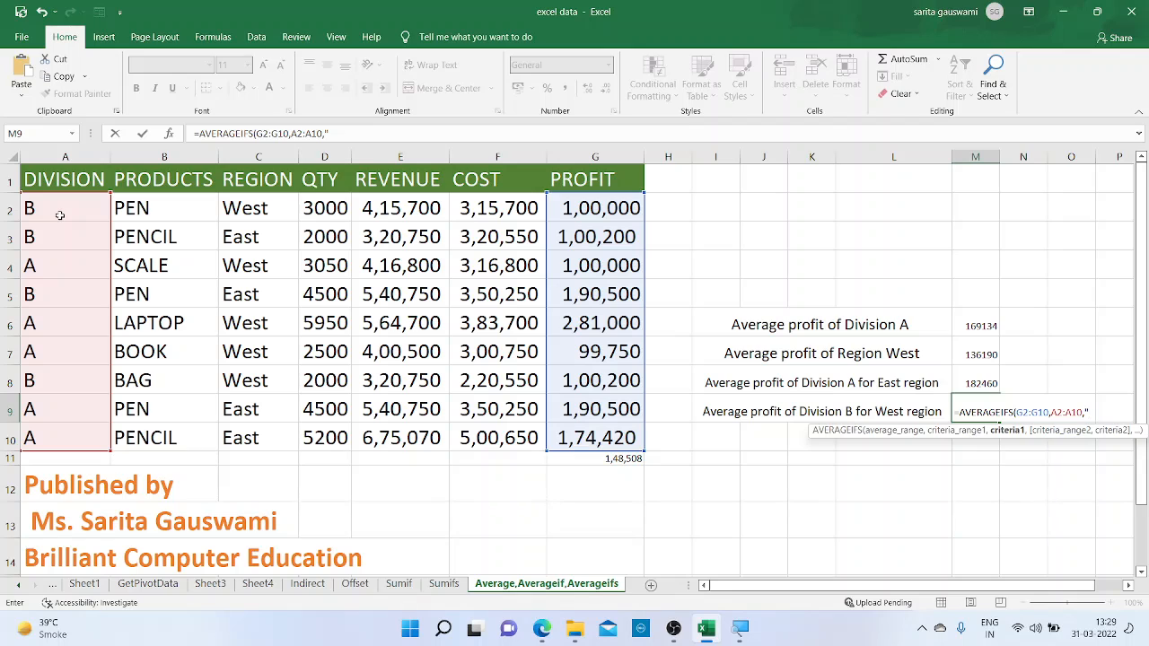
pyautogui.write('B",')
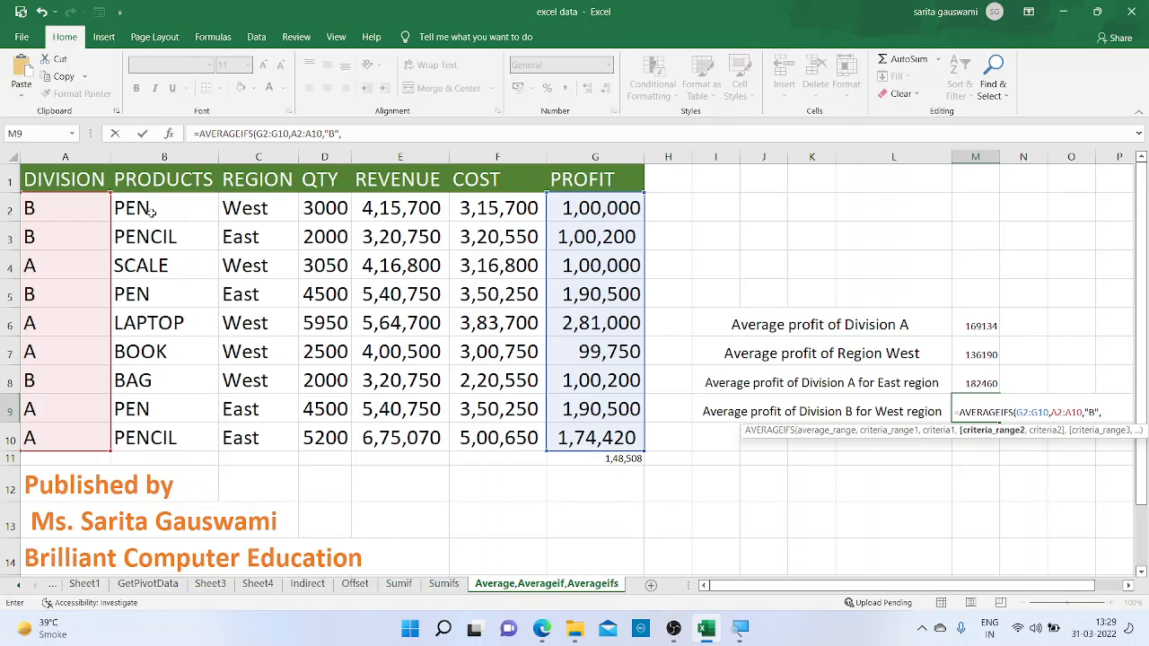
pyautogui.moveTo(153, 210); pyautogui.dragTo(215, 440)
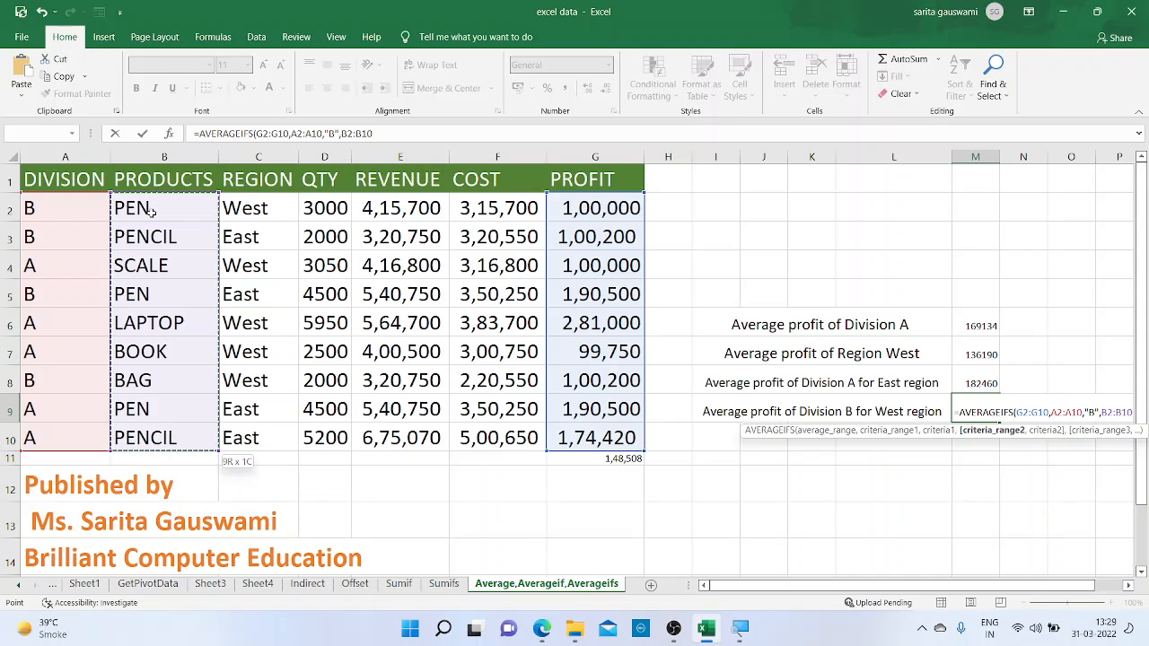
pyautogui.write(',')
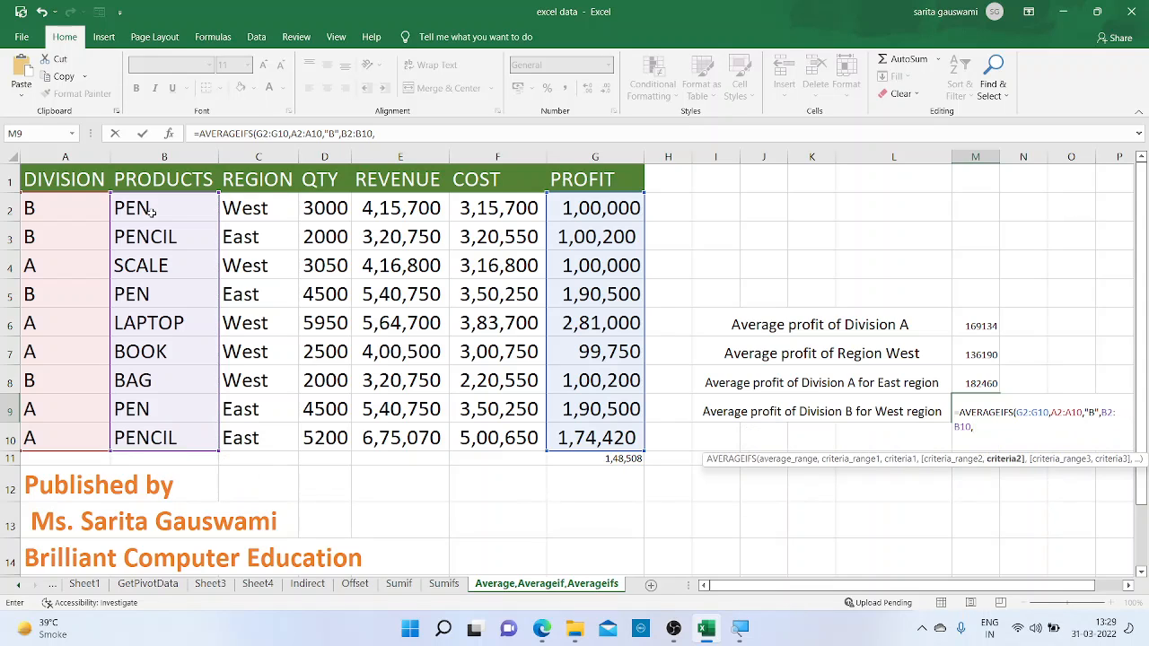
pyautogui.write('"')
pyautogui.press('BackSpace')
pyautogui.press('BackSpace')
pyautogui.press('BackSpace')
pyautogui.press('BackSpace')
pyautogui.press('BackSpace')
pyautogui.press('BackSpace')
pyautogui.press('BackSpace')
pyautogui.press('BackSpace')
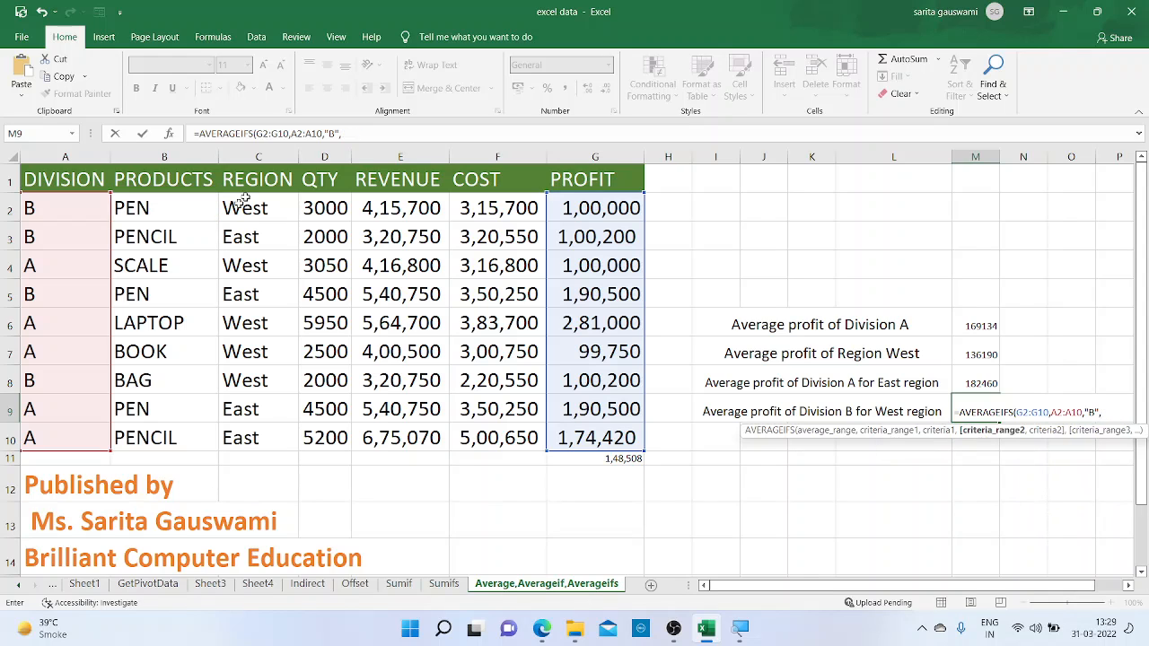
# Set the second criteria range of the AVERAGEIFS formula in M9 to the Region column C2:C10
pyautogui.click(278, 208)
pyautogui.moveTo(278, 207); pyautogui.dragTo(287, 440)
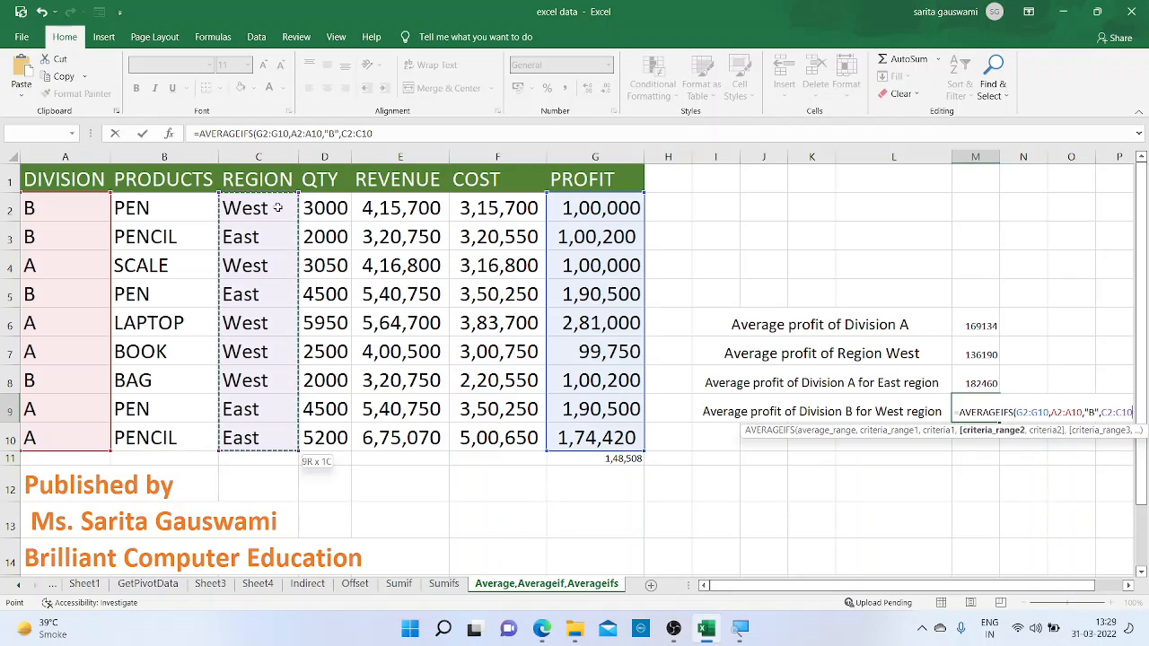
pyautogui.write(',"')
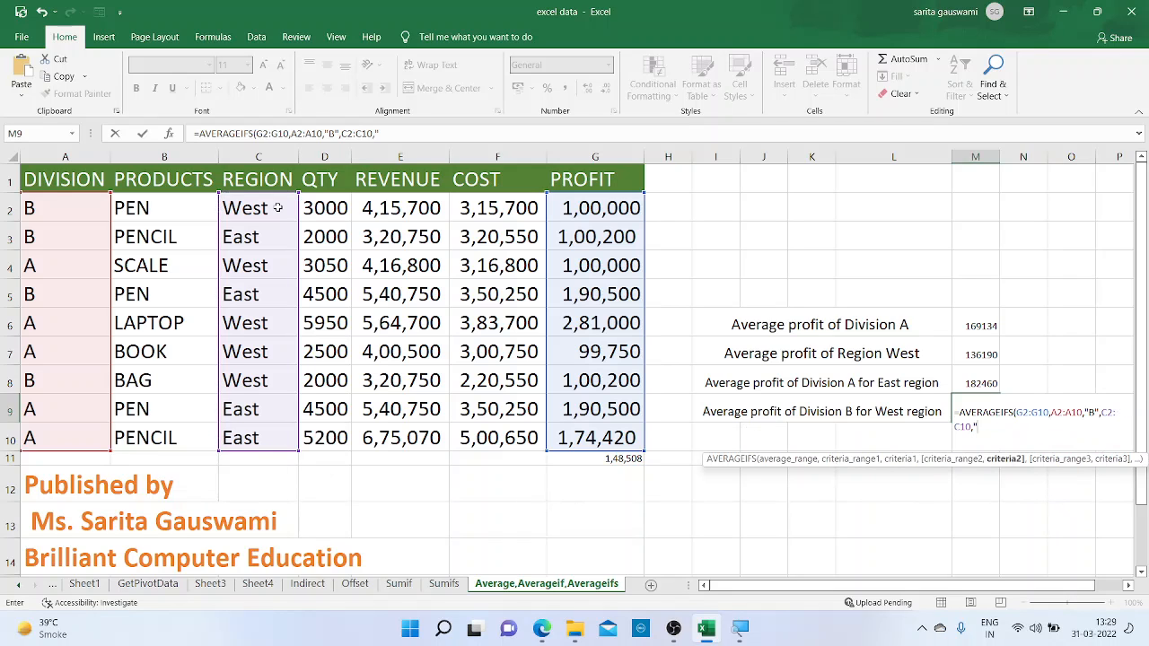
pyautogui.write('West"')
# Set the second criterion in M9 to "West", enter the AVERAGEIFS formula and reselect the cell
pyautogui.press('Return')
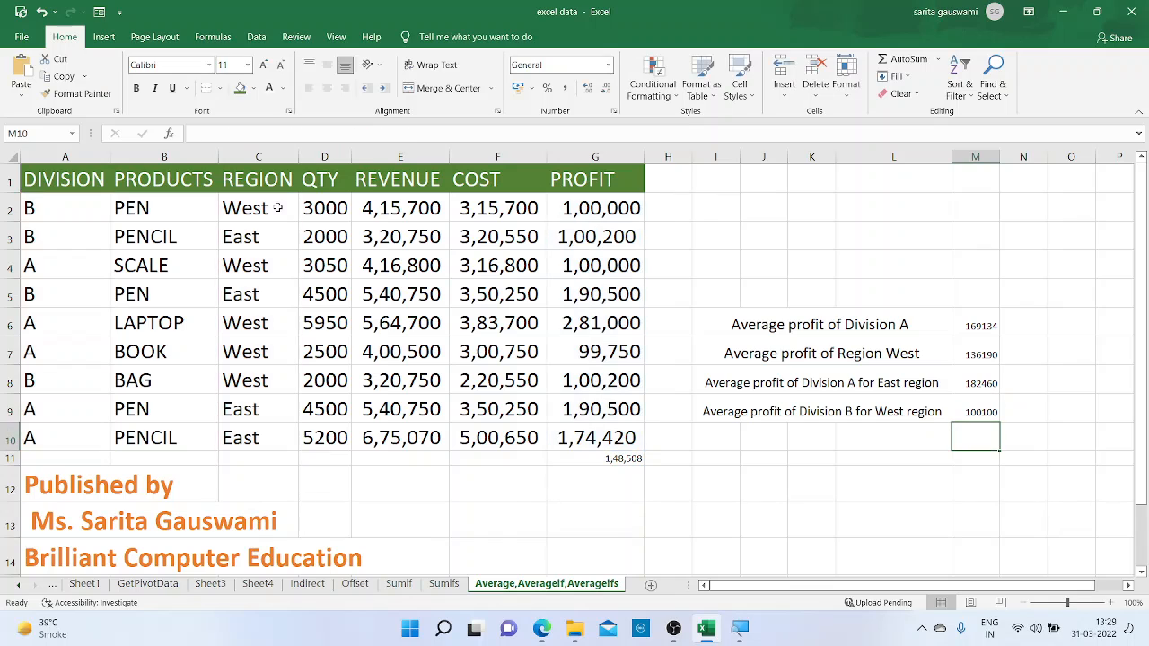
pyautogui.click(977, 412)
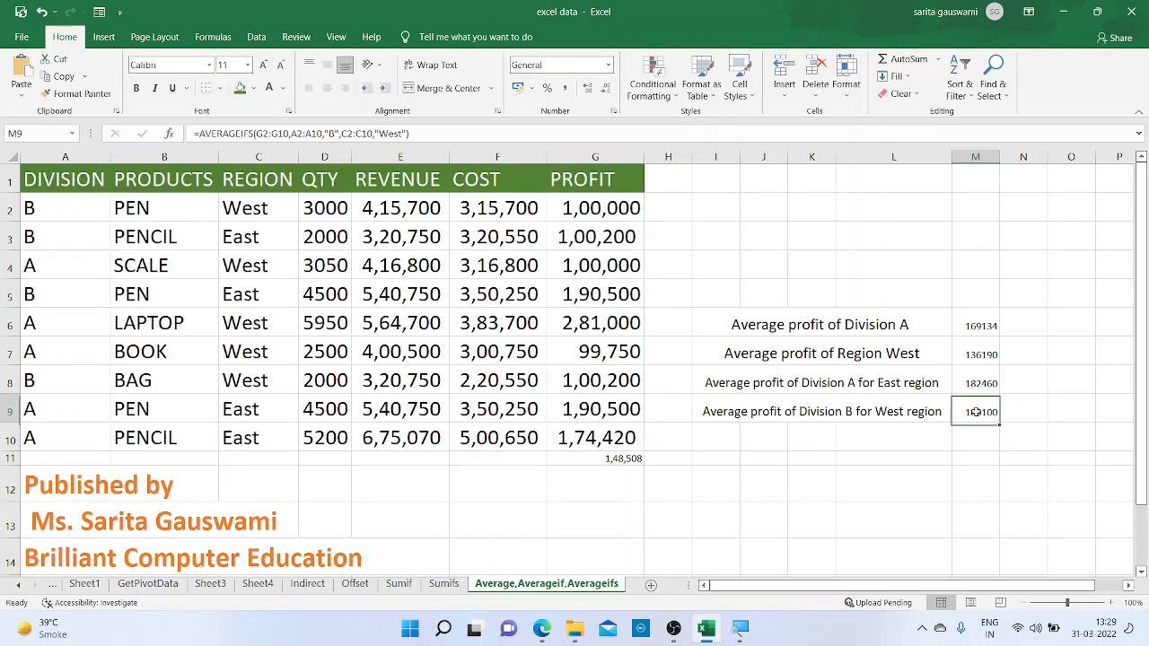